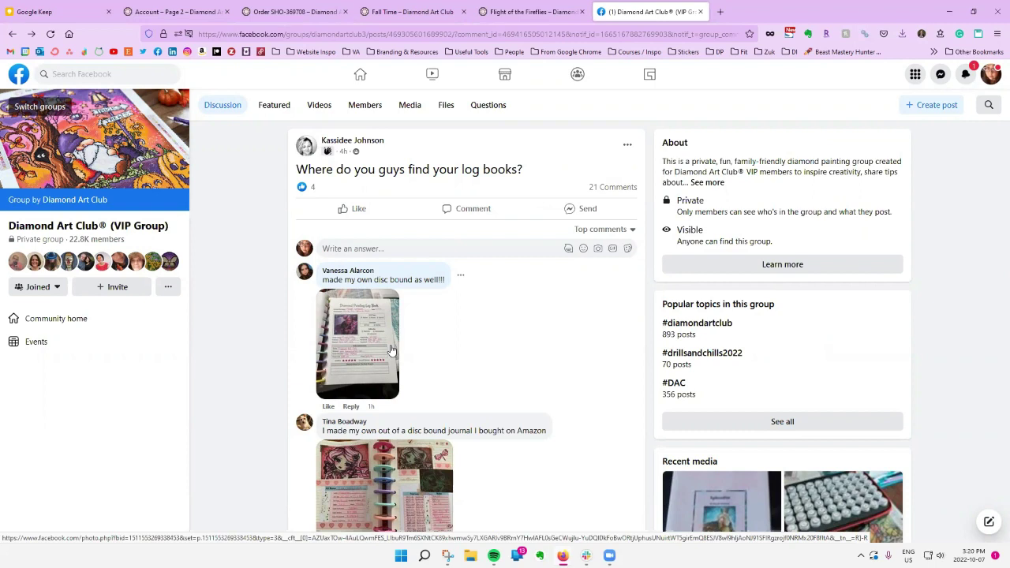
Examine the log book photos shared in the comments: the two disc-bound journals and the OneNote version
left_click(353, 331)
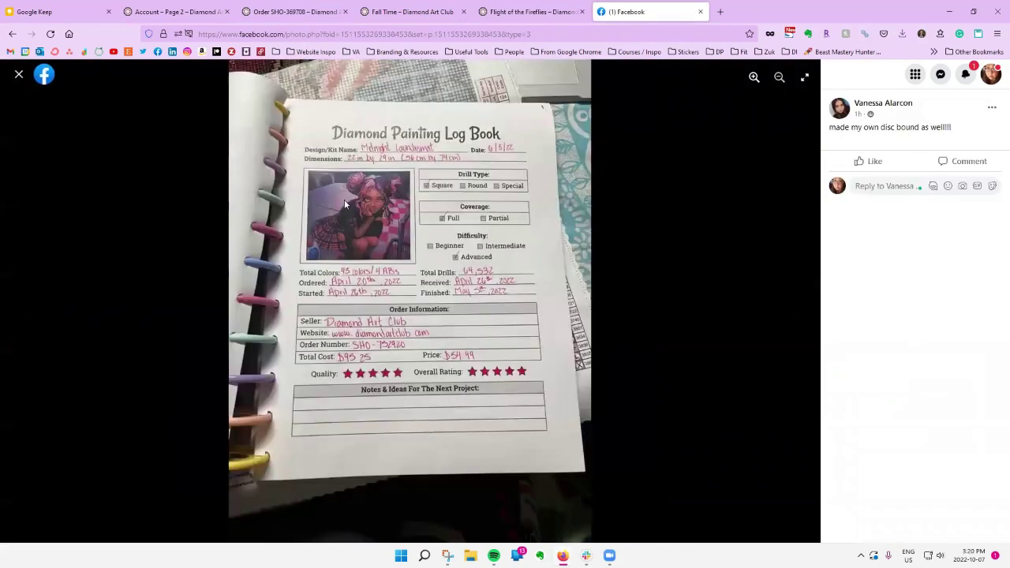
left_click(19, 77)
scroll(500, 315, "down", 3)
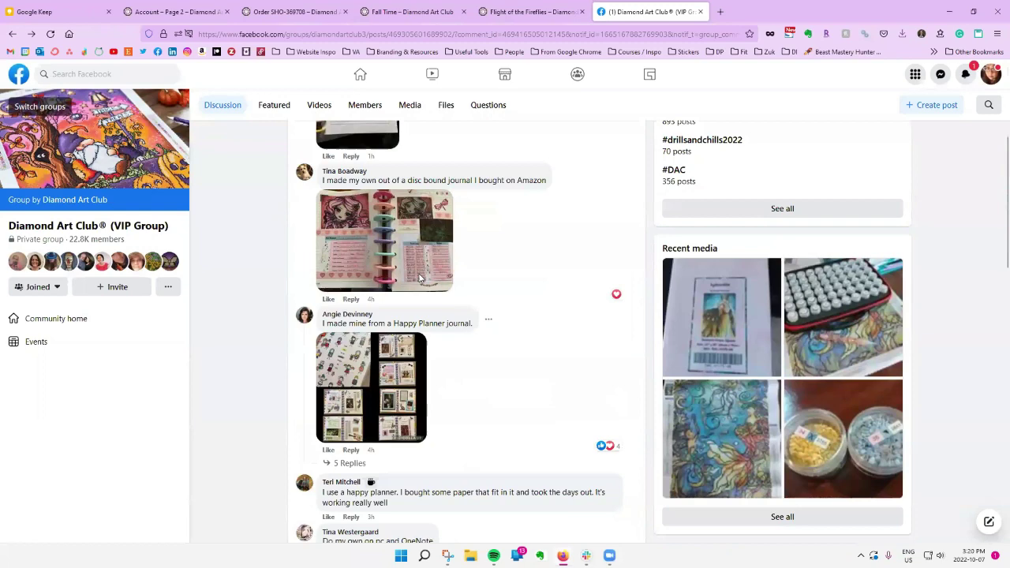
left_click(418, 278)
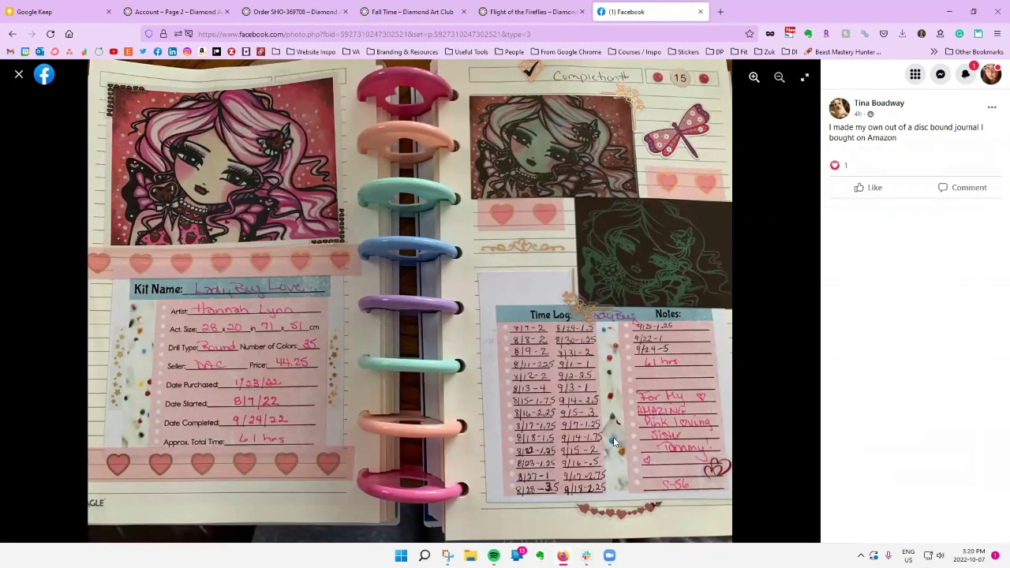
left_click(22, 74)
scroll(399, 345, "down", 3)
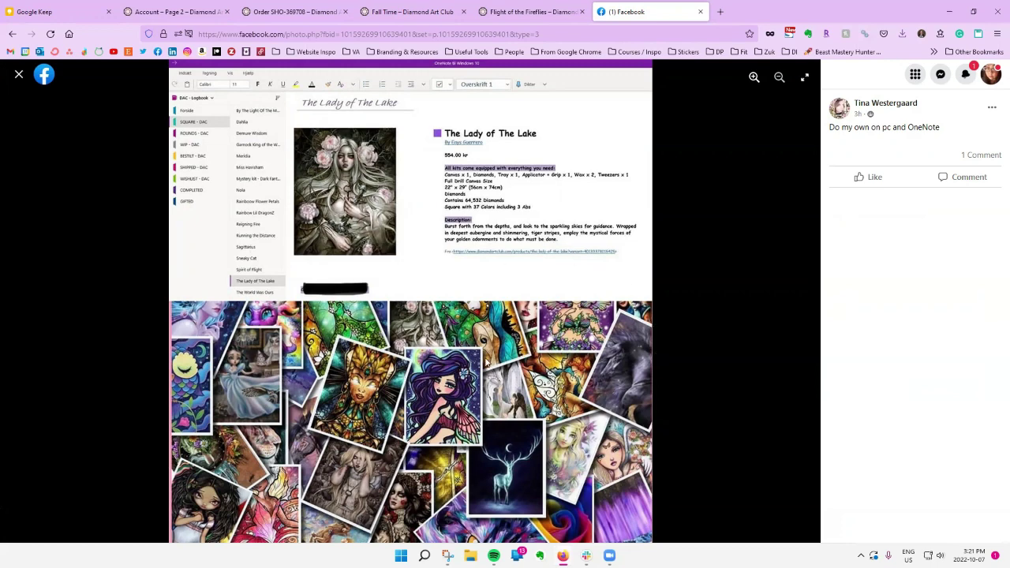
left_click(16, 74)
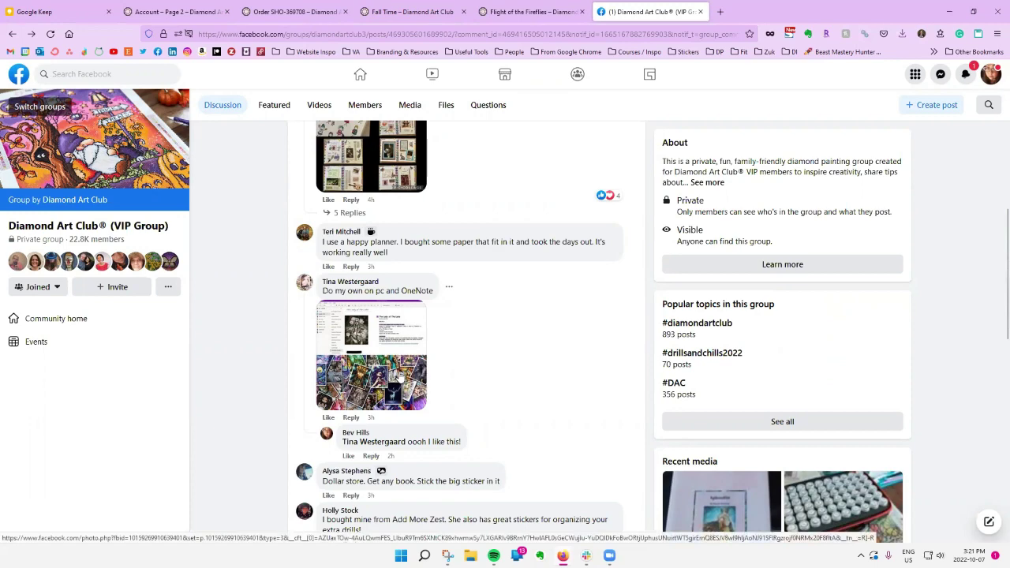
left_click(399, 358)
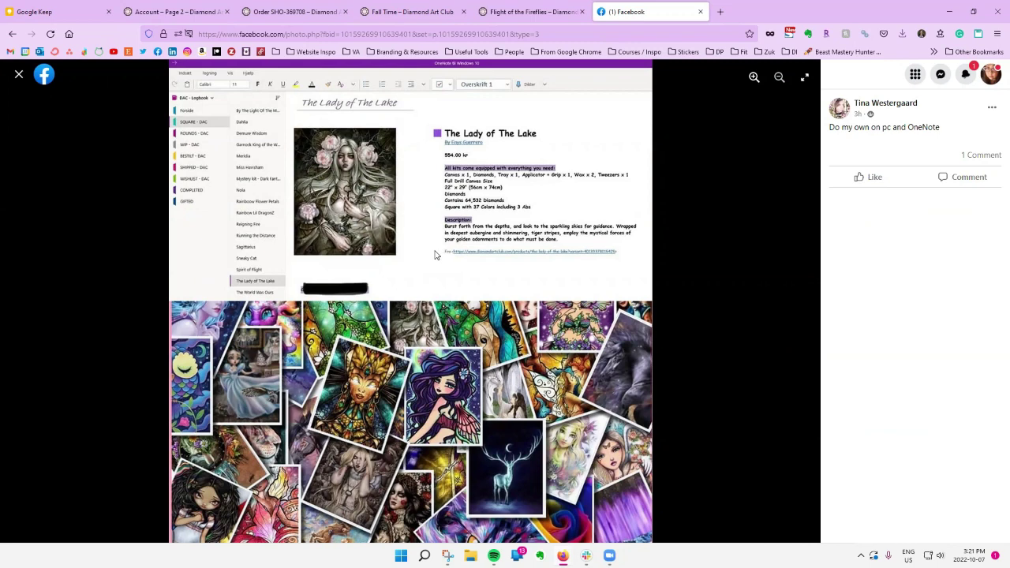
Switch to Google Keep and look through the whole collection of diamond painting kit notes
left_click(49, 16)
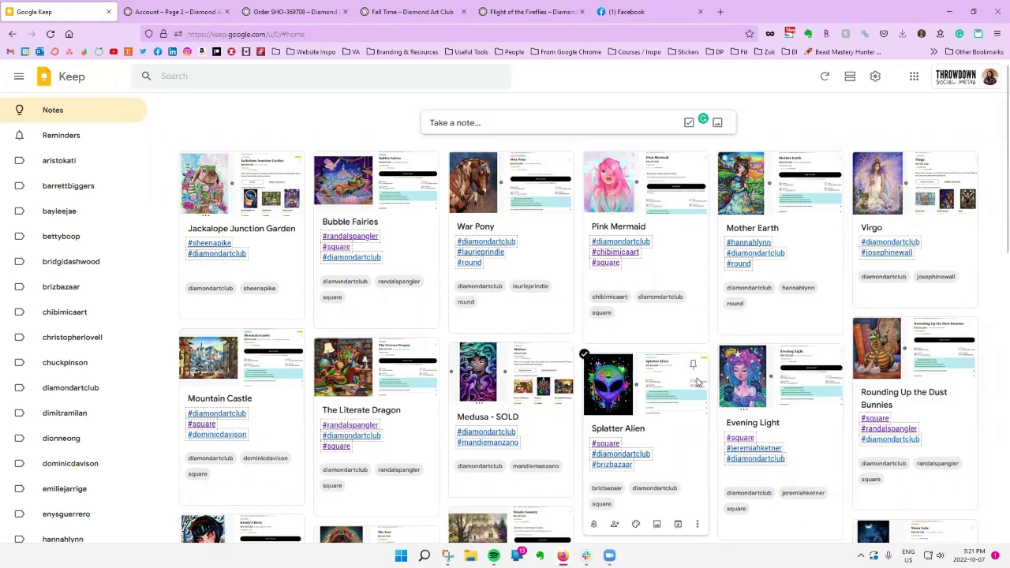
scroll(697, 410, "down", 1)
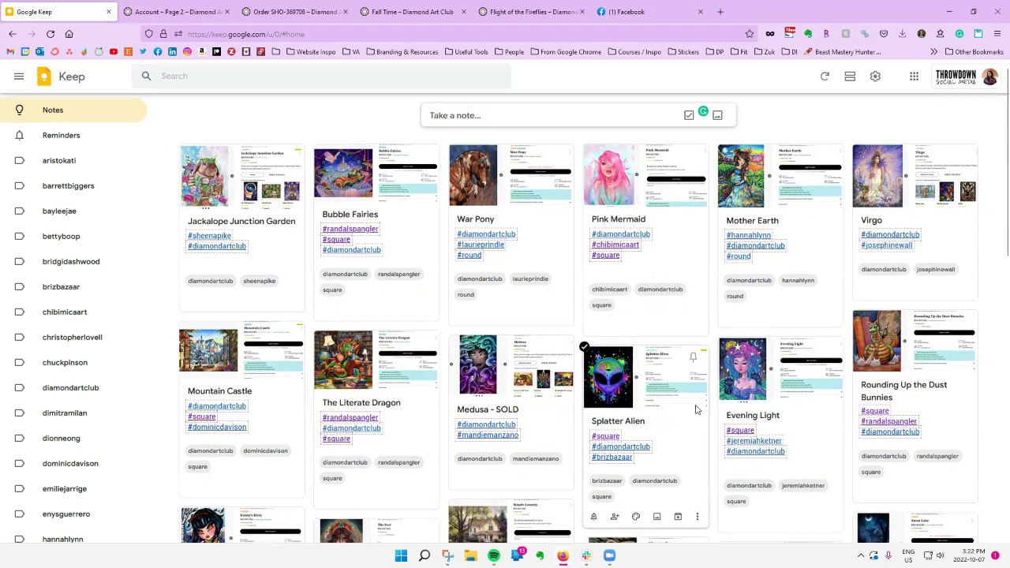
scroll(696, 409, "down", 3)
scroll(696, 409, "up", 3)
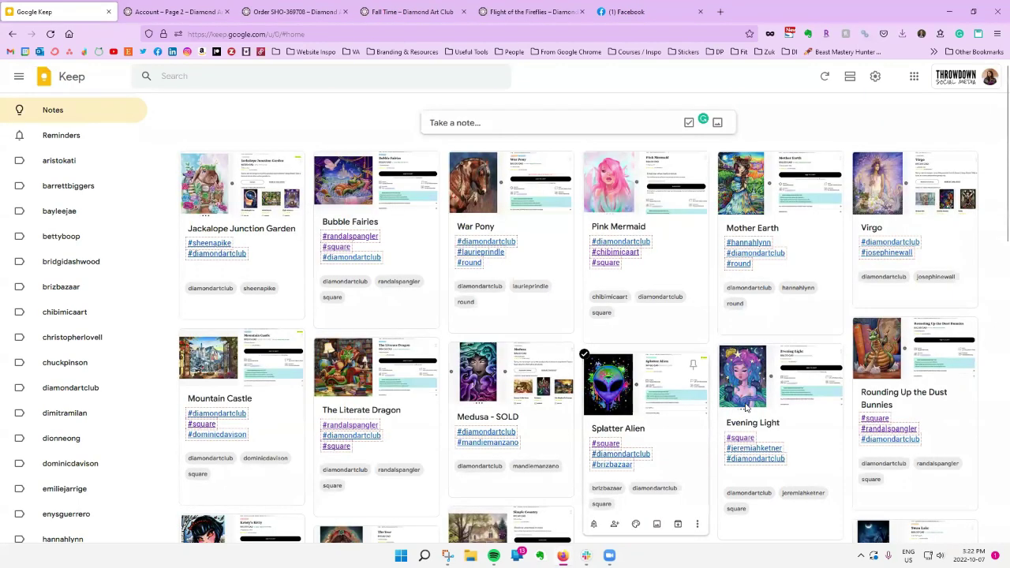
scroll(746, 406, "down", 5)
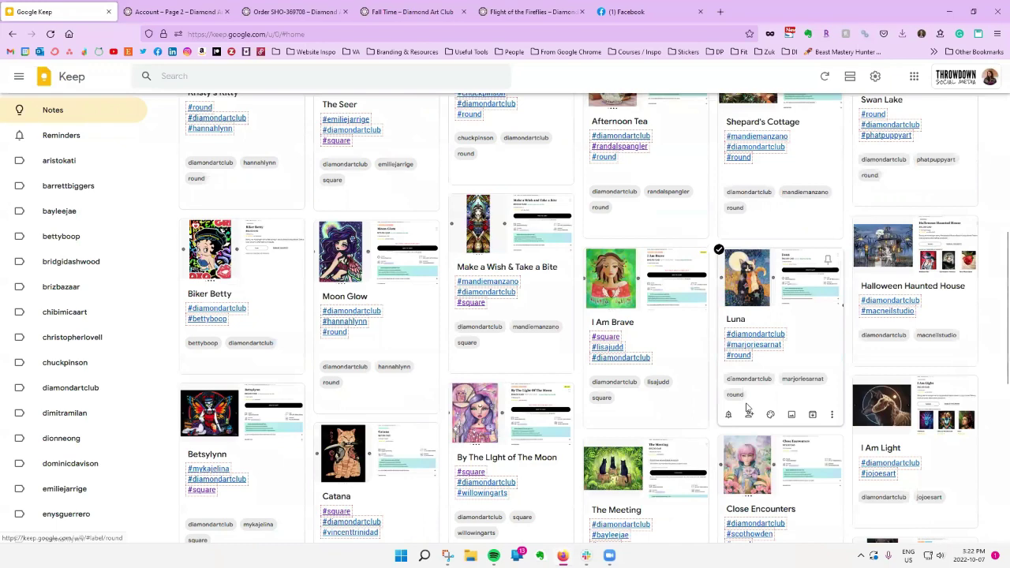
scroll(746, 407, "down", 5)
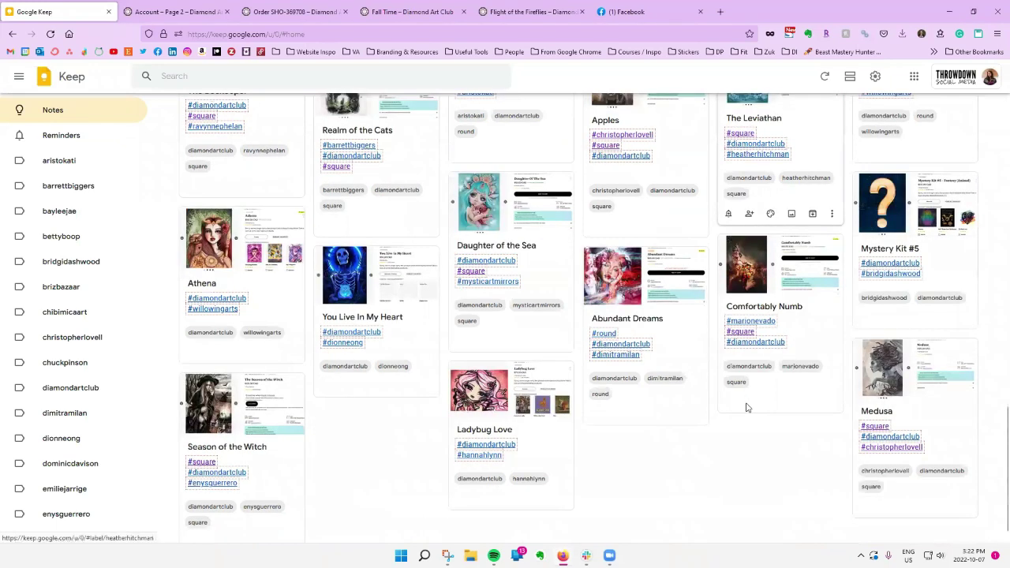
scroll(746, 407, "down", 1)
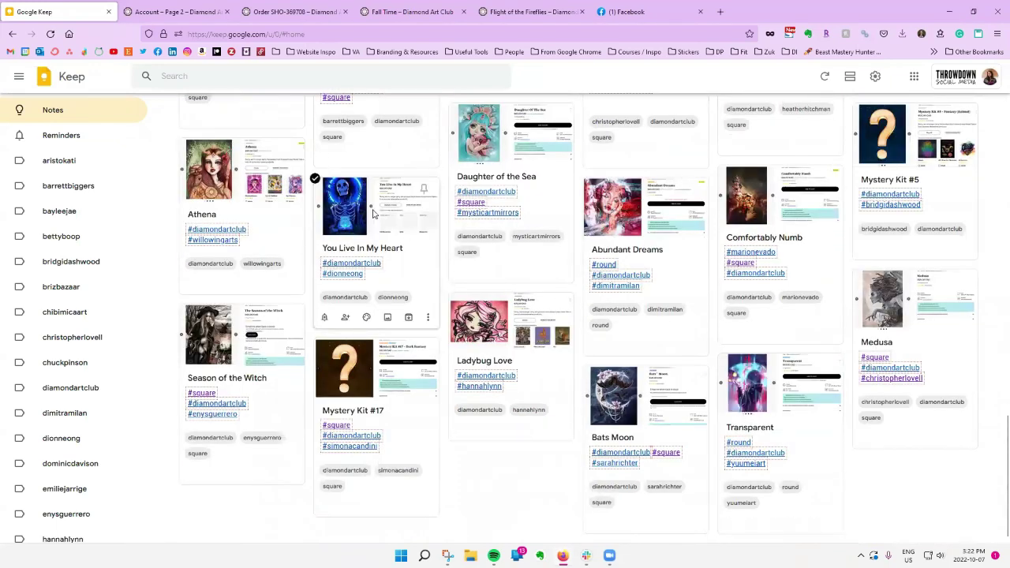
scroll(477, 298, "up", 1)
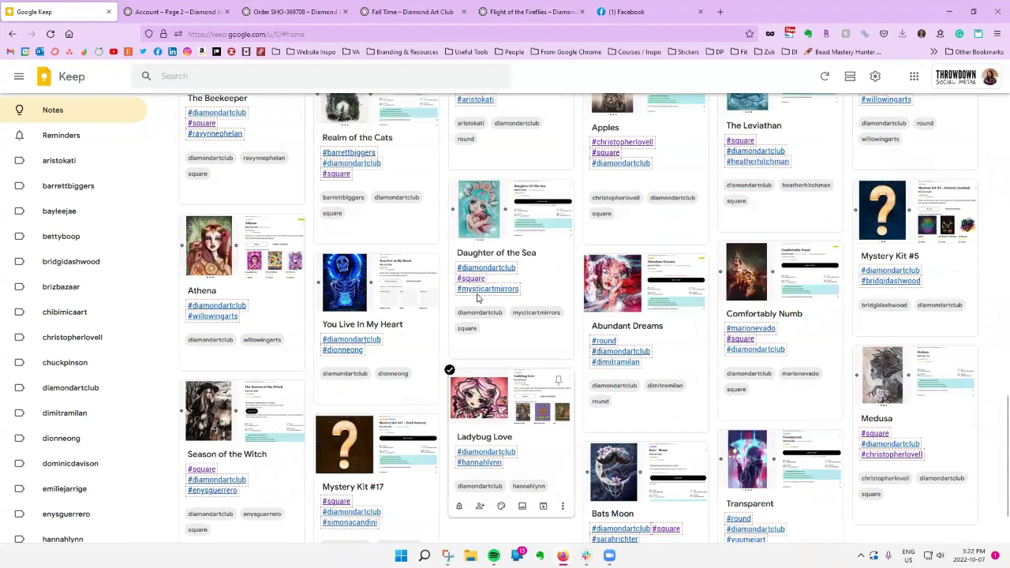
scroll(476, 298, "up", 10)
scroll(477, 297, "up", 1)
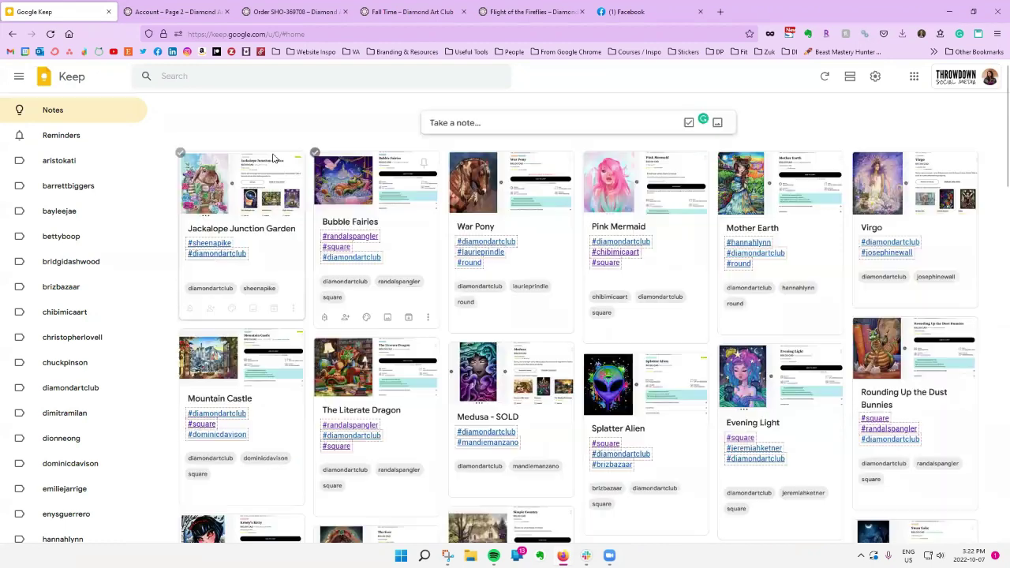
Open the Fall Time product page on the Diamond Art Club site and review its picture and kit details
left_click(408, 18)
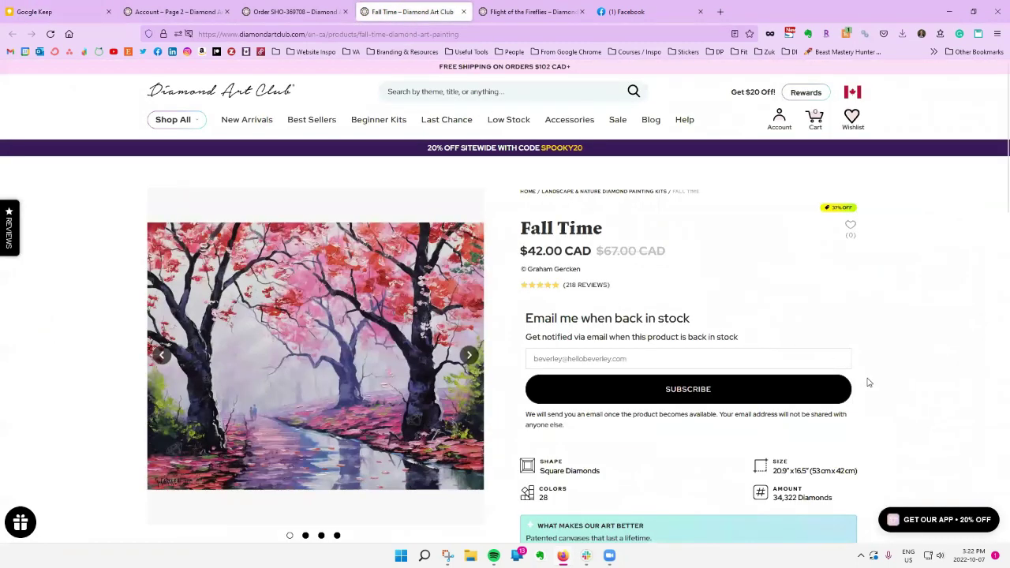
scroll(677, 468, "down", 1)
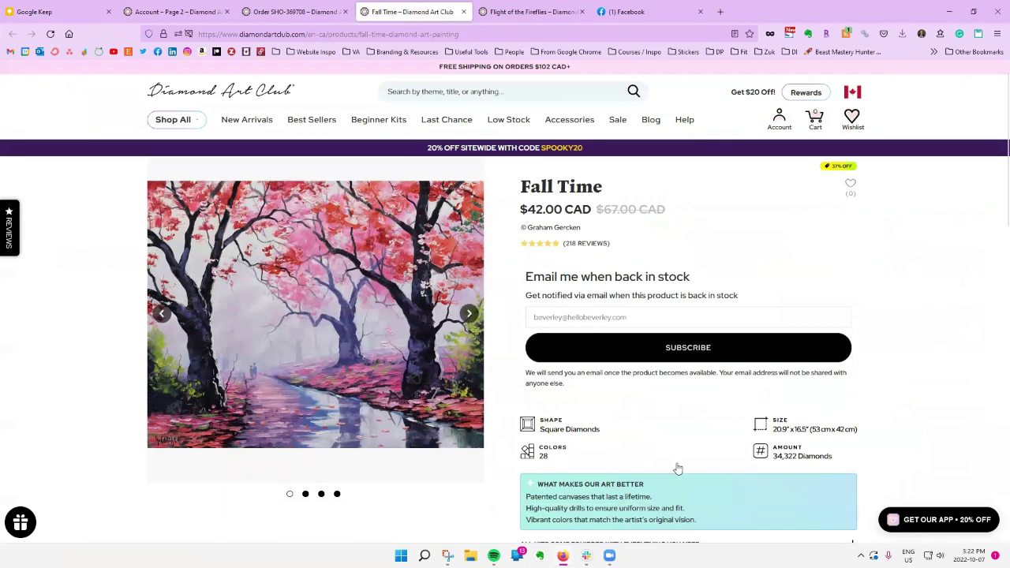
scroll(677, 469, "down", 2)
scroll(675, 467, "up", 3)
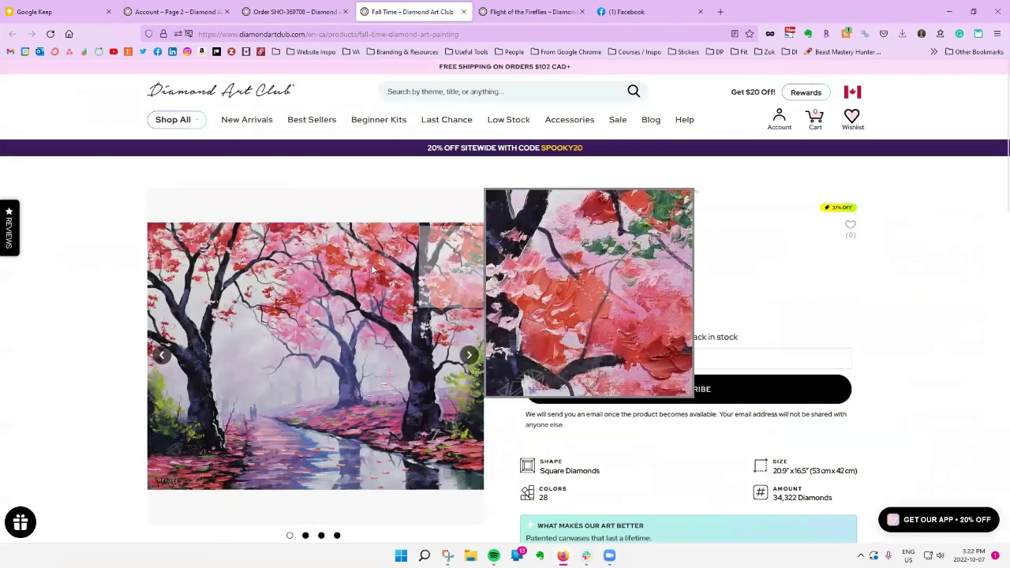
scroll(704, 442, "down", 3)
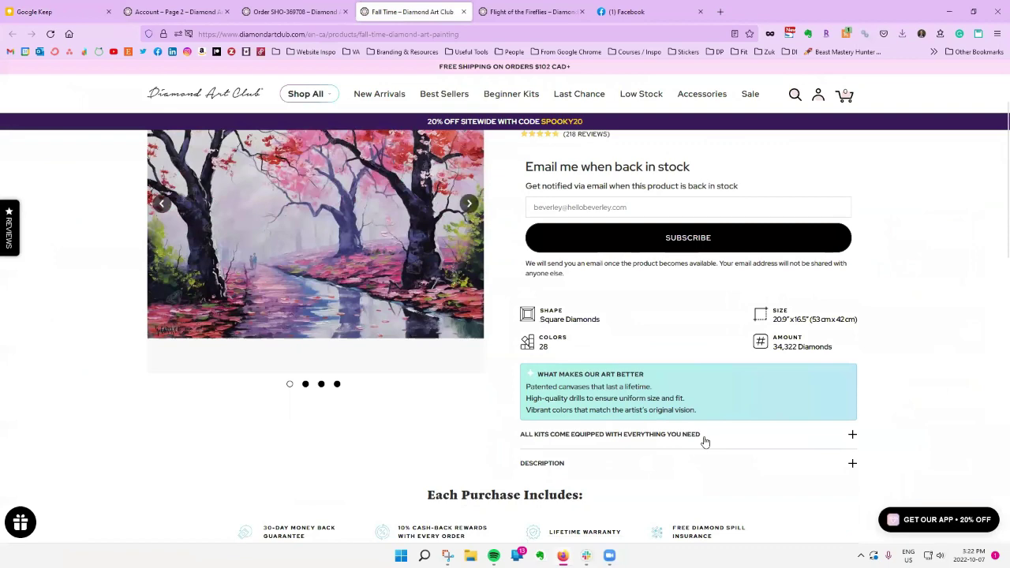
scroll(704, 442, "up", 1)
scroll(704, 442, "up", 2)
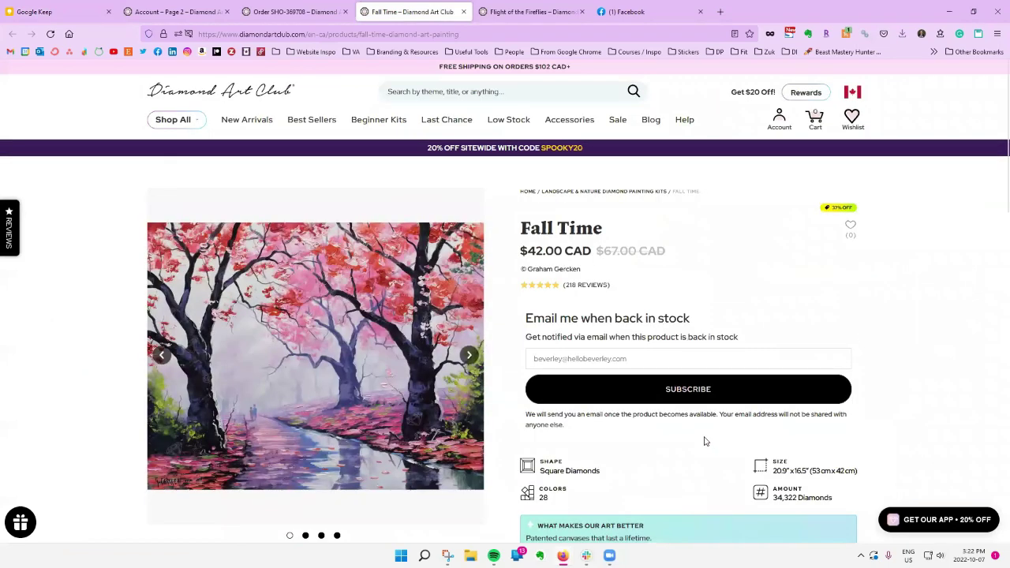
Highlight the Fall Time kit's diamond shape, canvas size and color count to read its specifications
left_click_drag(539, 470, 606, 478)
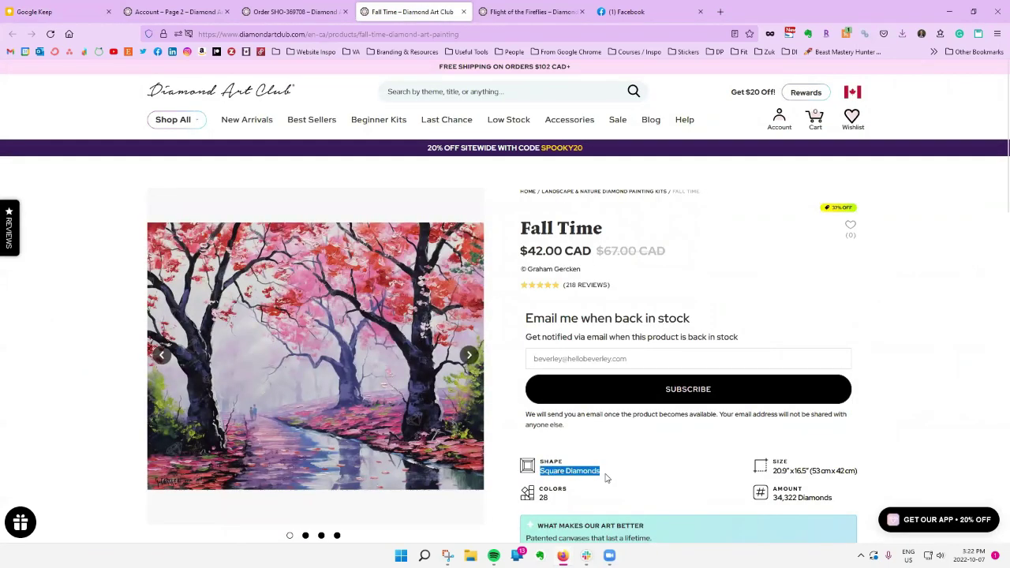
left_click_drag(774, 470, 822, 483)
left_click(637, 501)
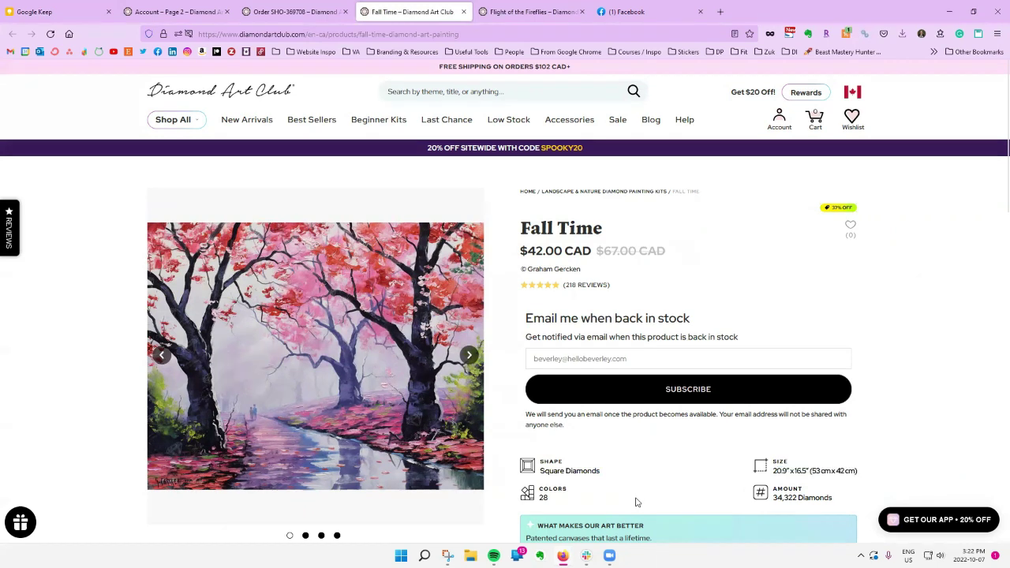
double_click(543, 498)
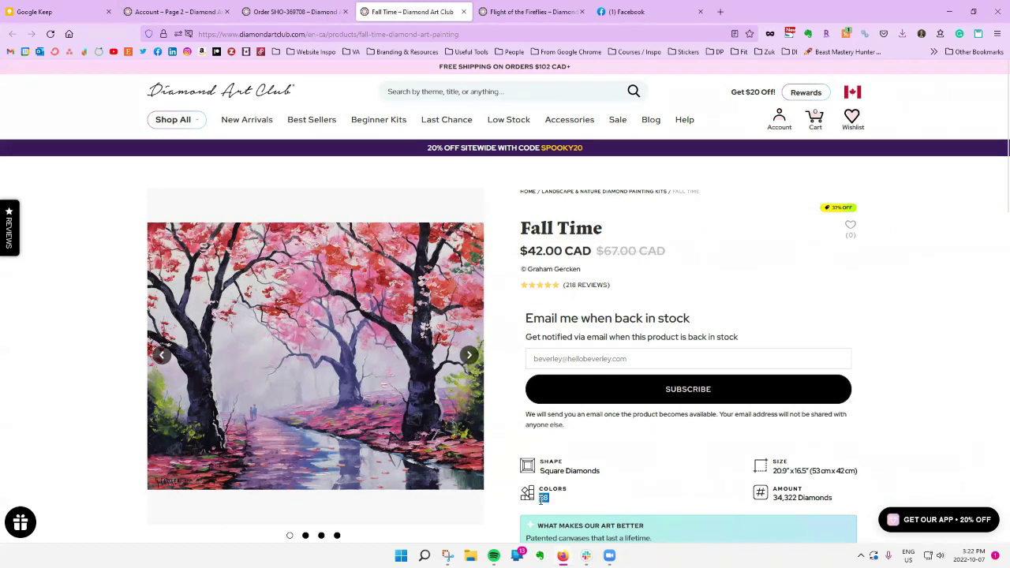
triple_click(584, 471)
left_click(789, 471)
Capture a new rectangular snip of the Fall Time picture and product details with Snipping Tool
mouse_move(452, 548)
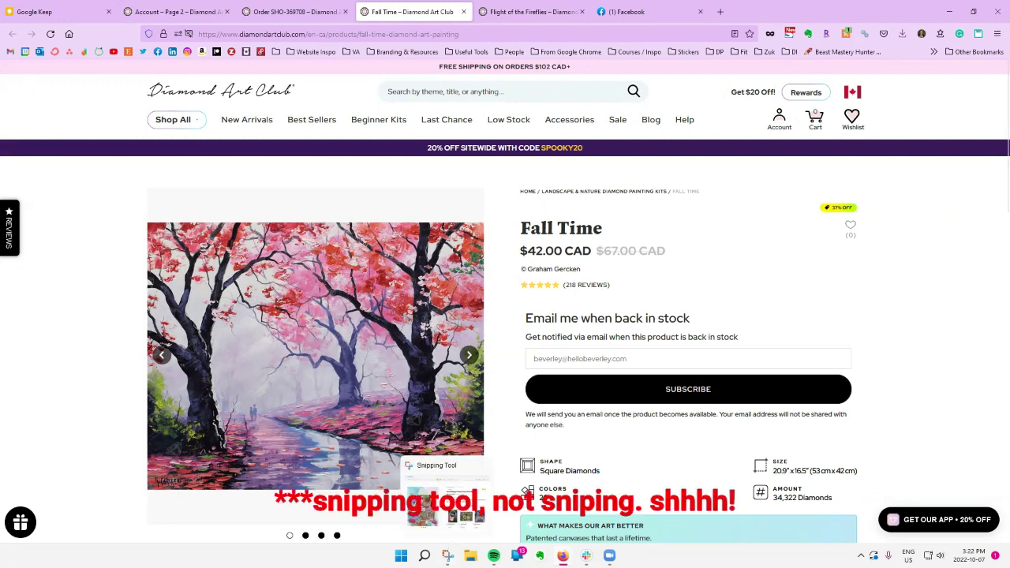
left_click(446, 504)
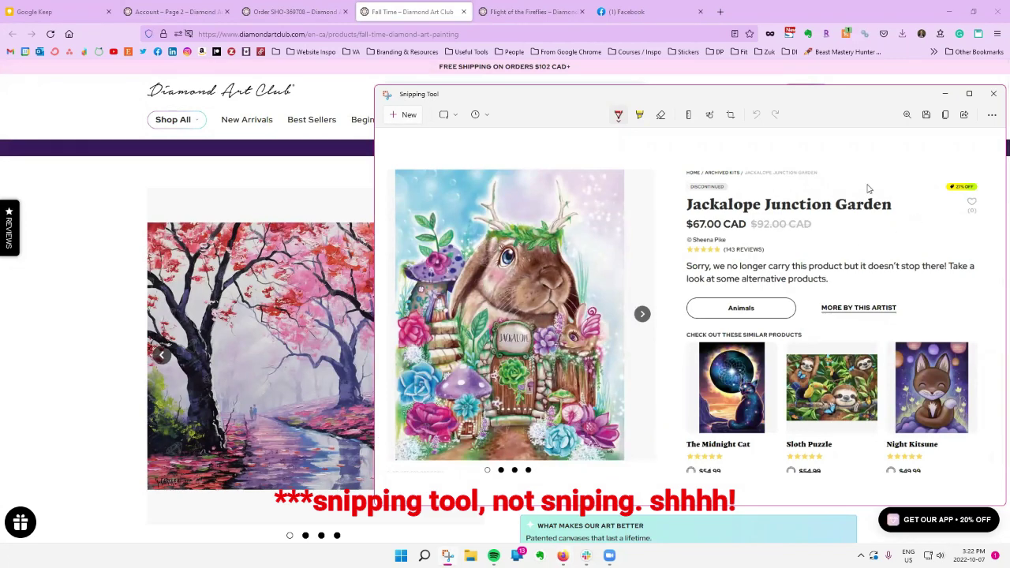
left_click(404, 115)
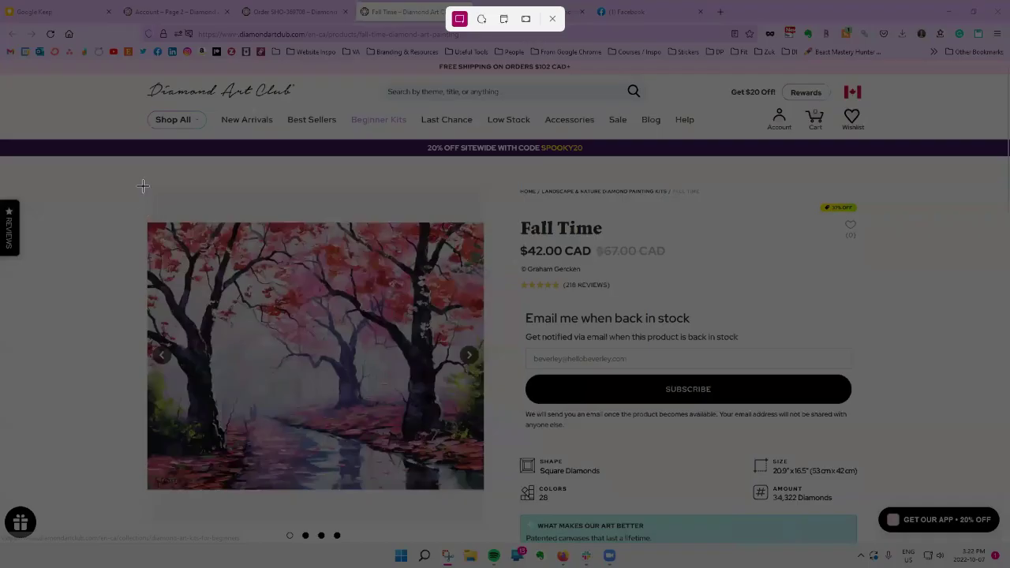
left_click_drag(143, 186, 868, 524)
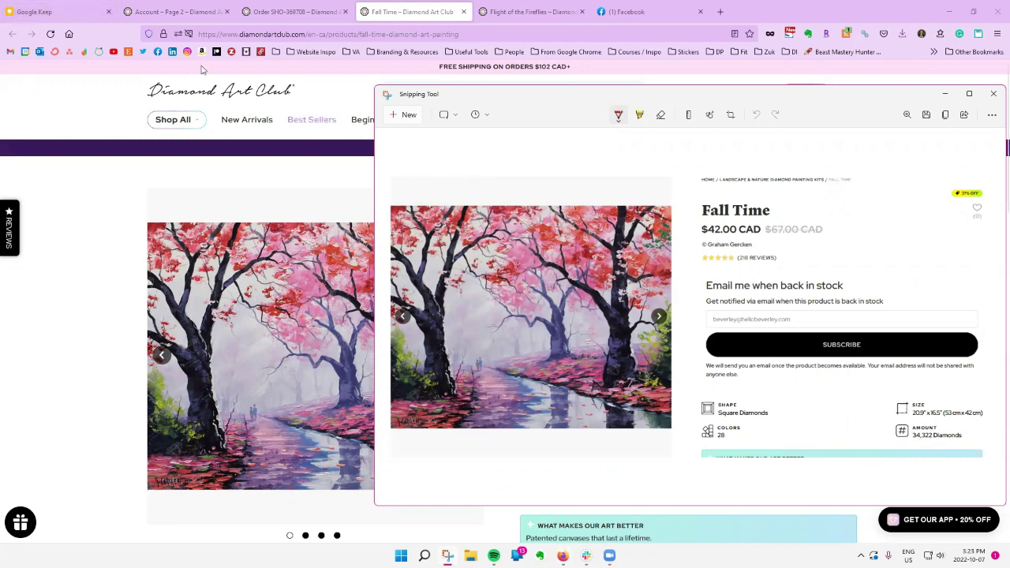
Create a new Google Keep note, paste the captured product snip into it and title it "Fall Time"
left_click(52, 8)
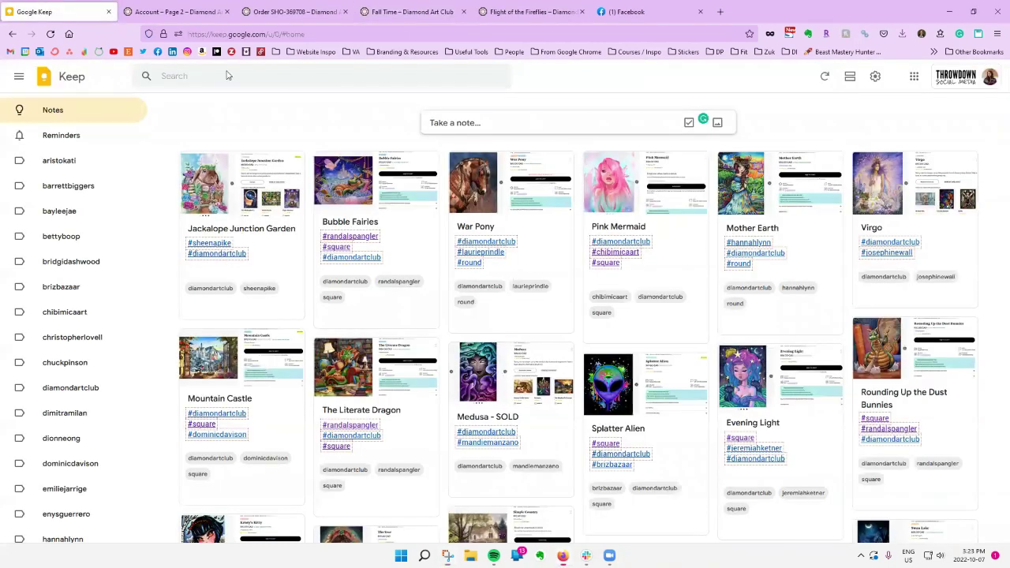
left_click(479, 126)
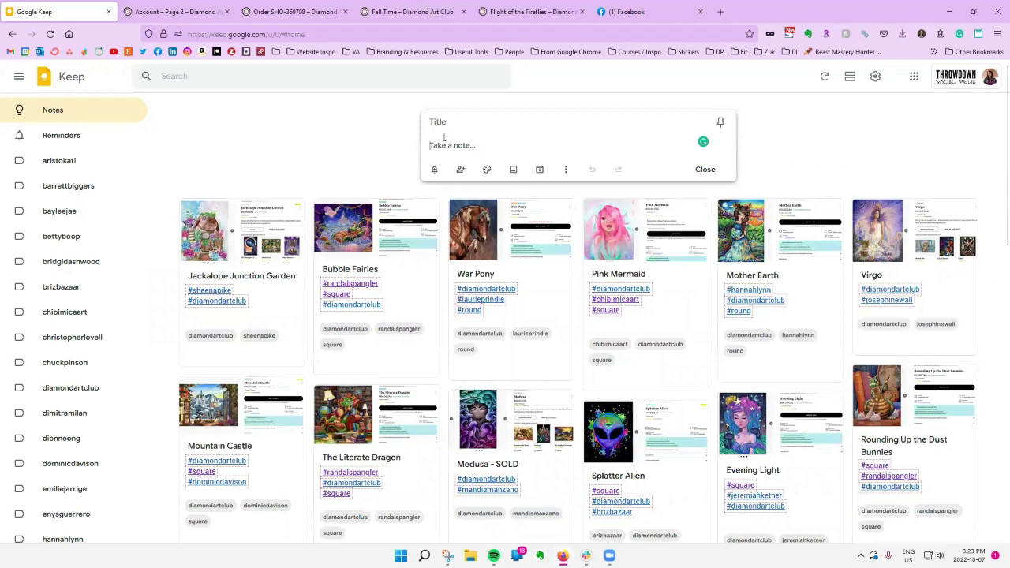
right_click(444, 144)
left_click(495, 213)
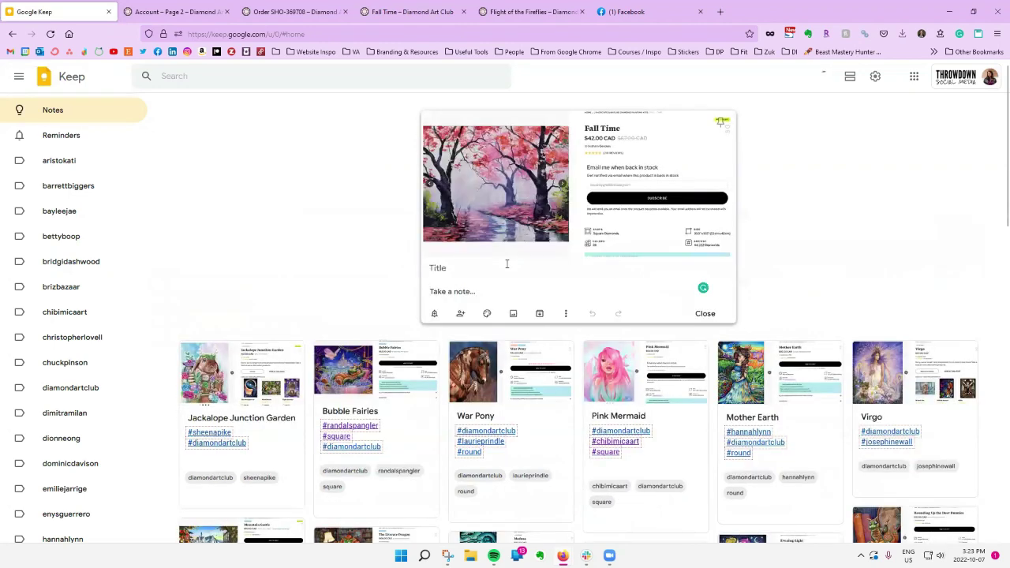
type("Fall Time")
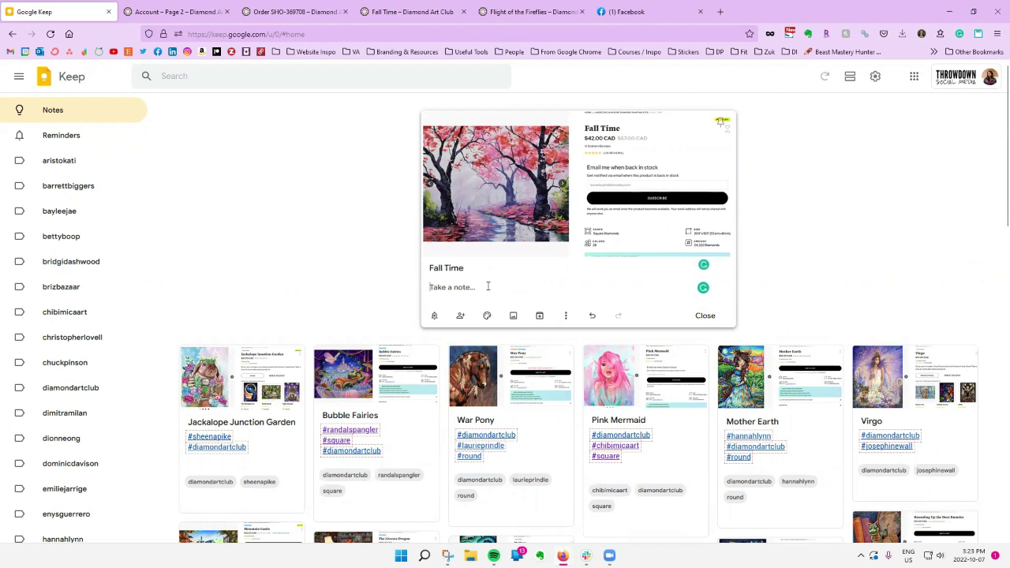
Tag the Fall Time note with the existing labels #square and #diamondartclub on separate lines
type("#squ")
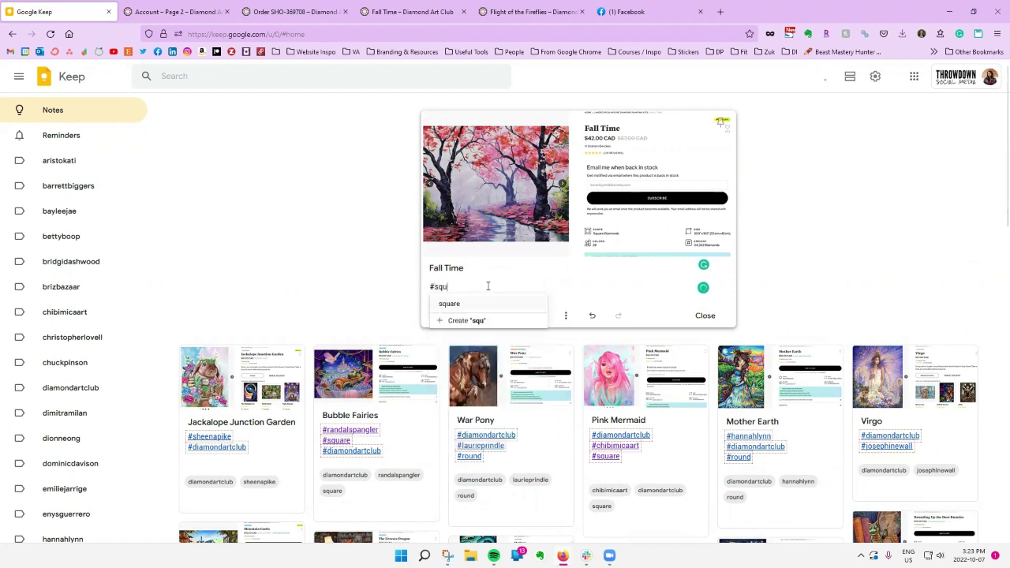
key("Return")
key("Return")
type("#")
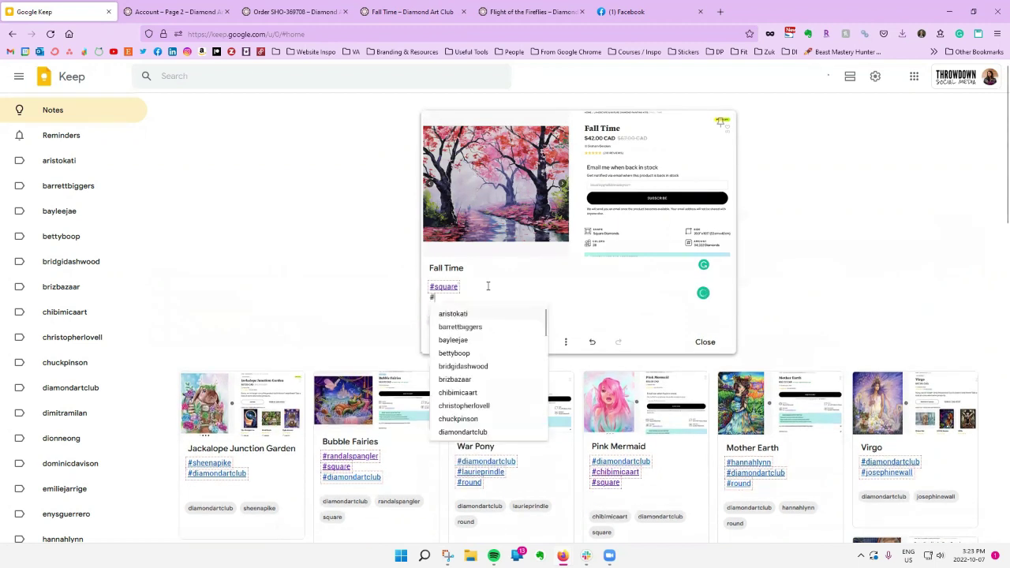
type("diamond")
key("Return")
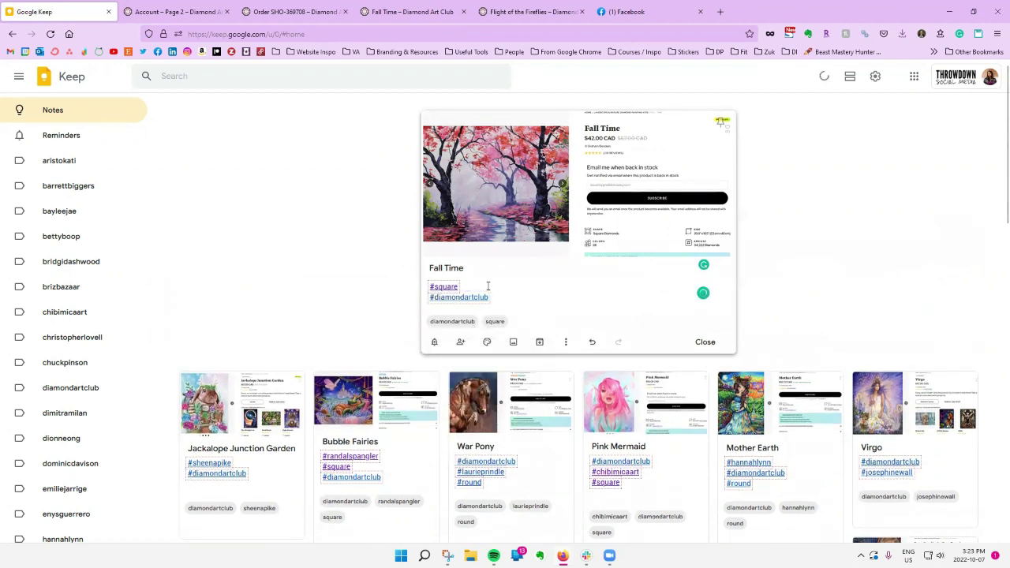
Try to add a new label #grahamgerchen on its own line and check the artist's name in the note's image
key("Return")
type("#")
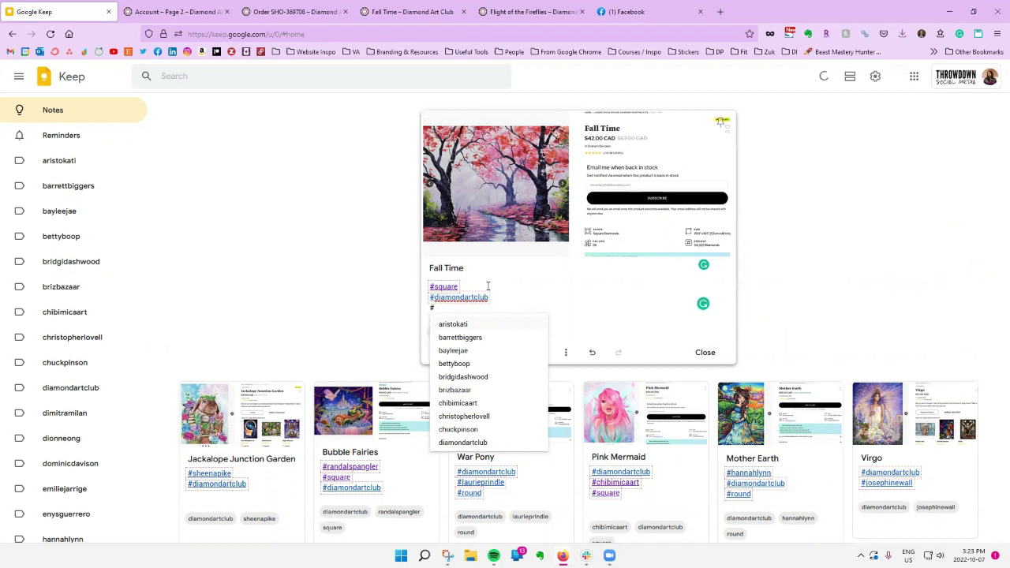
type("graham")
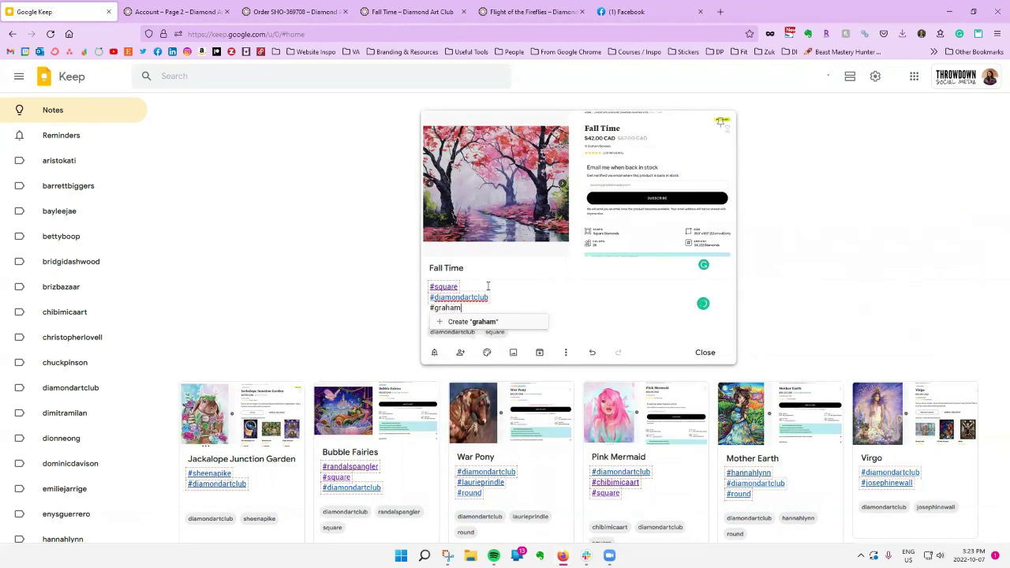
type("gerchen")
left_click(697, 237)
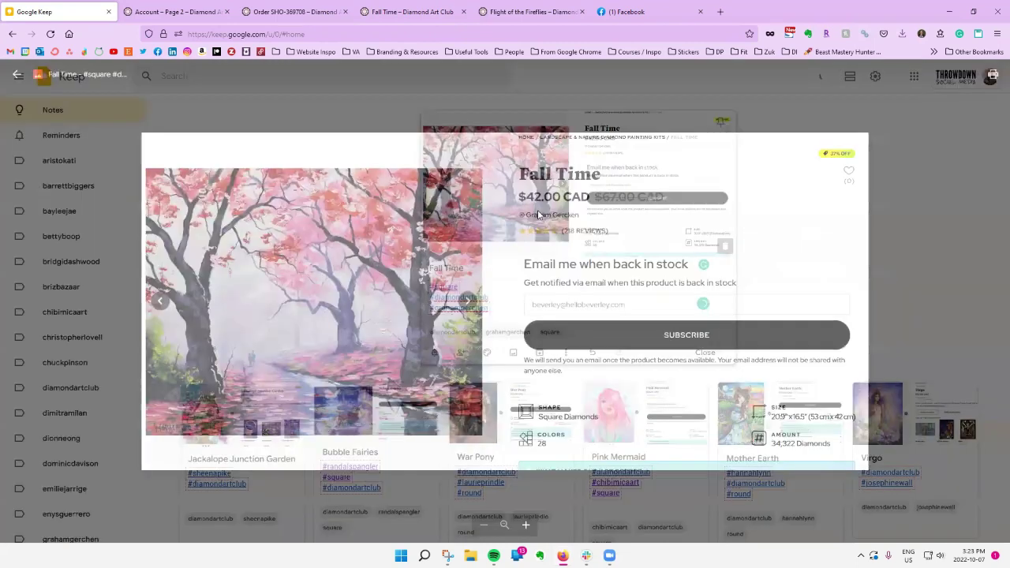
key("Escape")
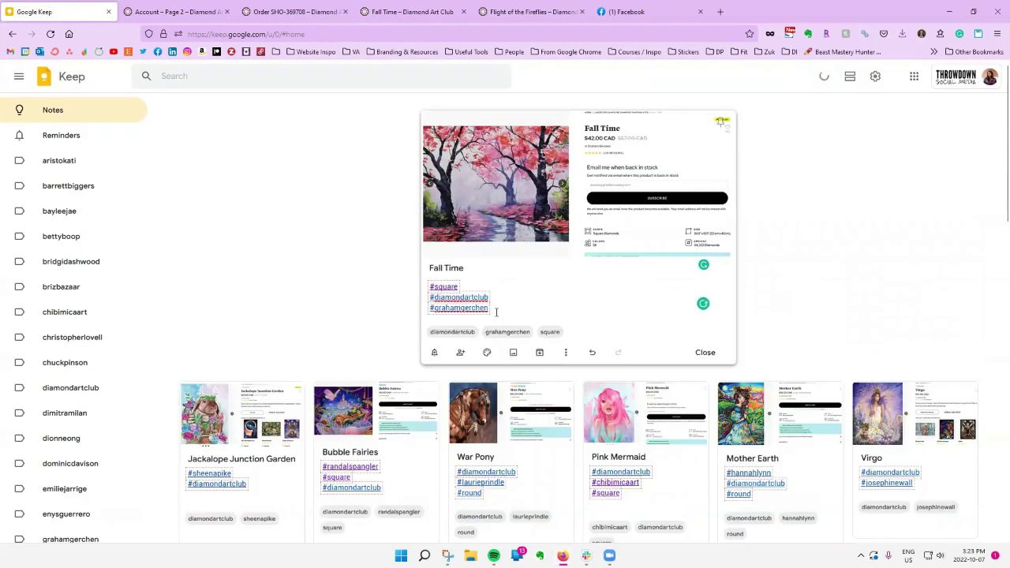
Try to respell the artist hashtag as #grahamgerken and check it against the enlarged product image
key("BackSpace")
key("BackSpace")
key("BackSpace")
key("BackSpace")
key("BackSpace")
key("BackSpace")
key("BackSpace")
key("BackSpace")
key("BackSpace")
key("BackSpace")
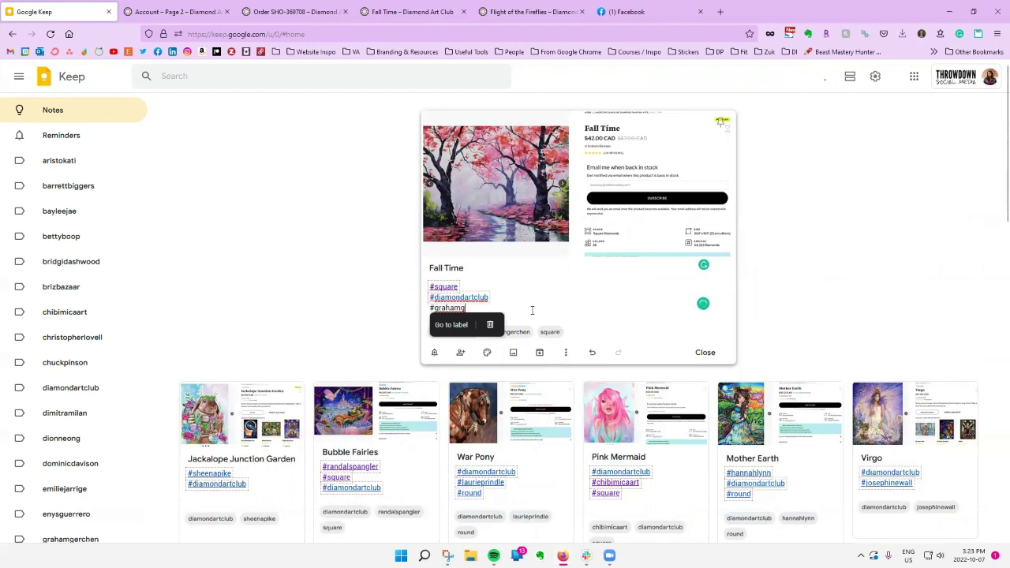
type("grahamg")
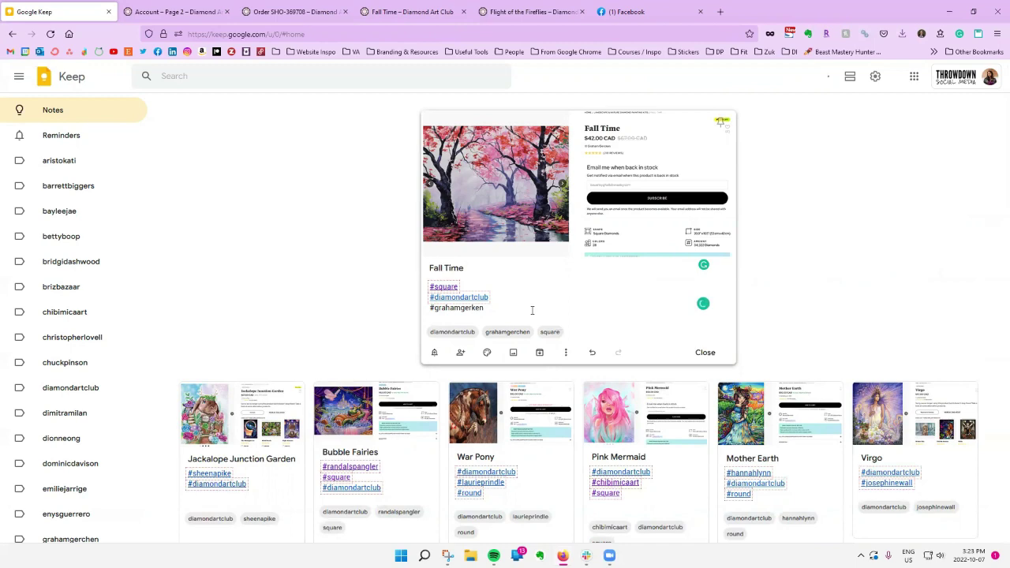
key("Return")
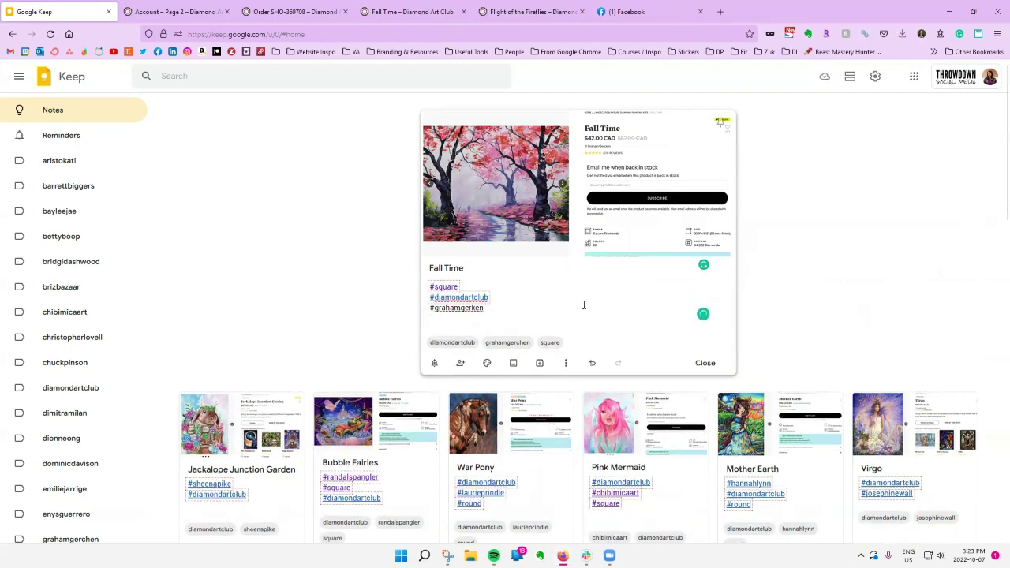
left_click(580, 245)
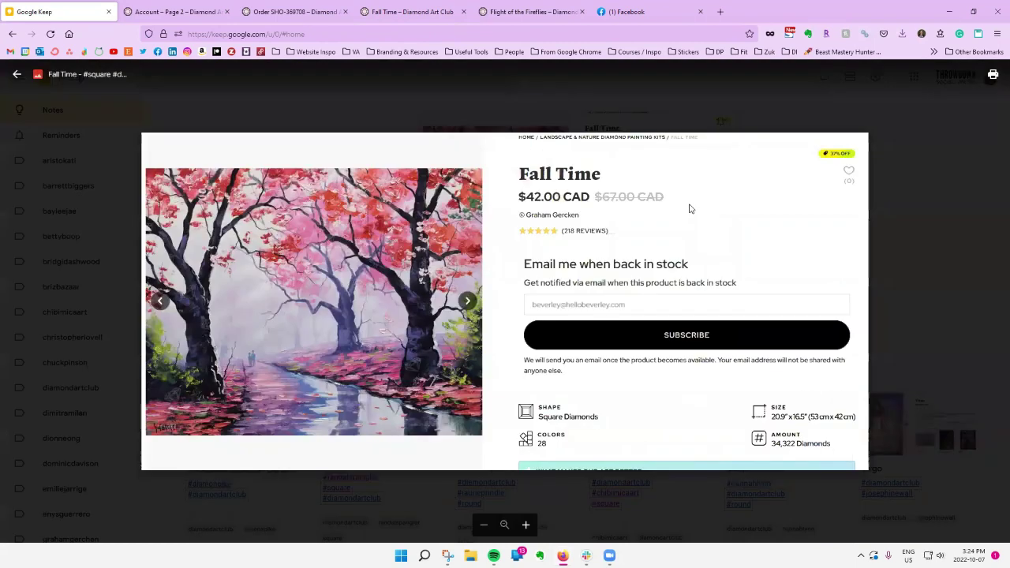
left_click(861, 248)
left_click(471, 309)
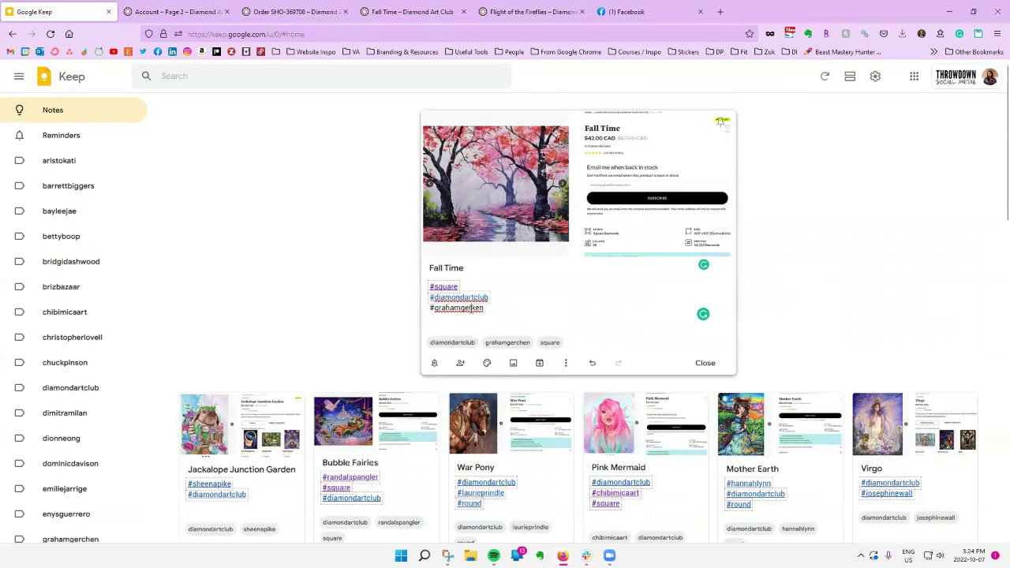
Replace the artist hashtag with the new label #grahamgercken and close the Fall Time note
type("c")
key("BackSpace")
key("BackSpace")
key("BackSpace")
key("BackSpace")
key("BackSpace")
key("BackSpace")
key("BackSpace")
key("BackSpace")
key("BackSpace")
key("BackSpace")
key("BackSpace")
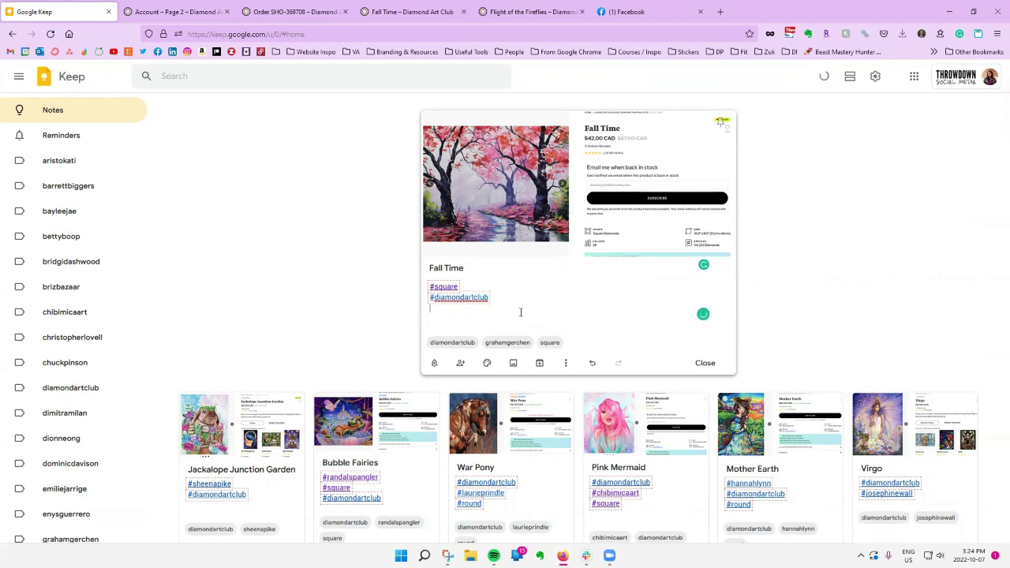
type("#grahamger")
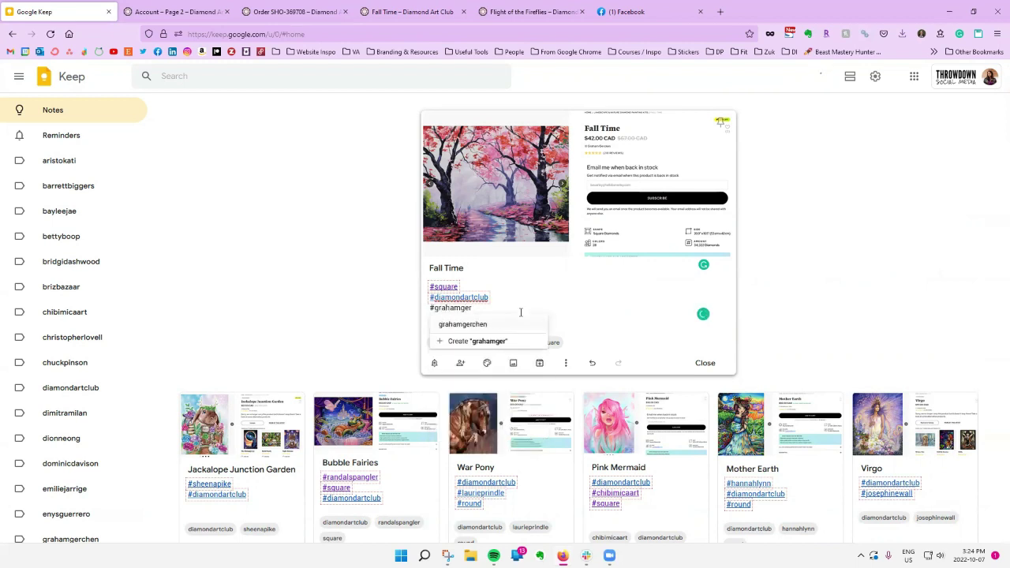
type("cken")
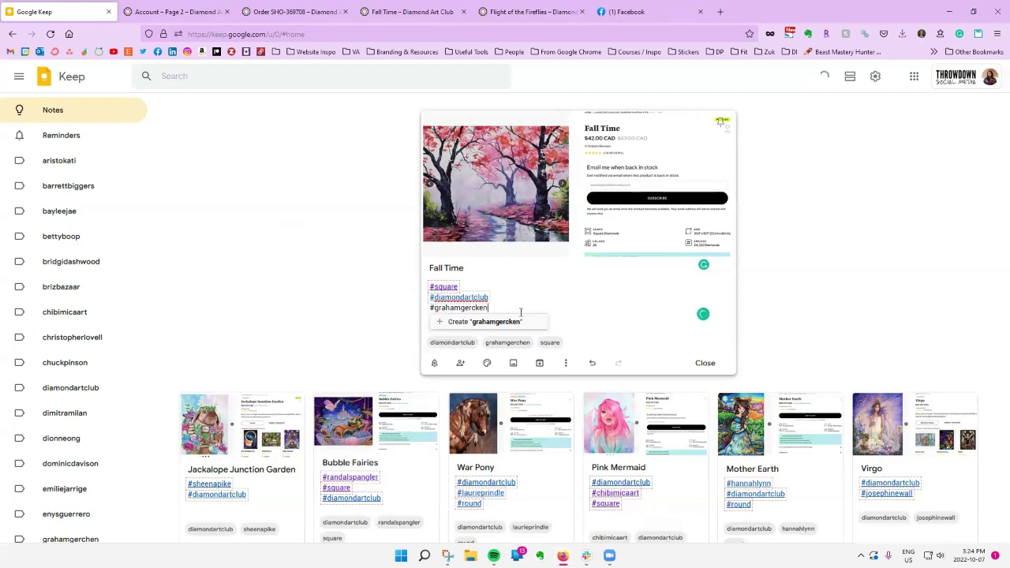
key("Return")
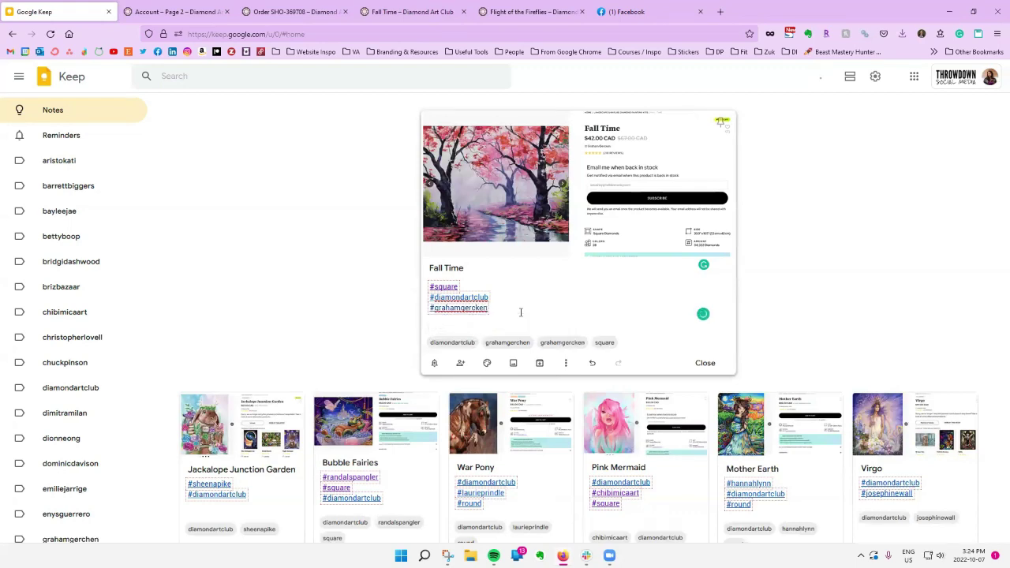
left_click(705, 363)
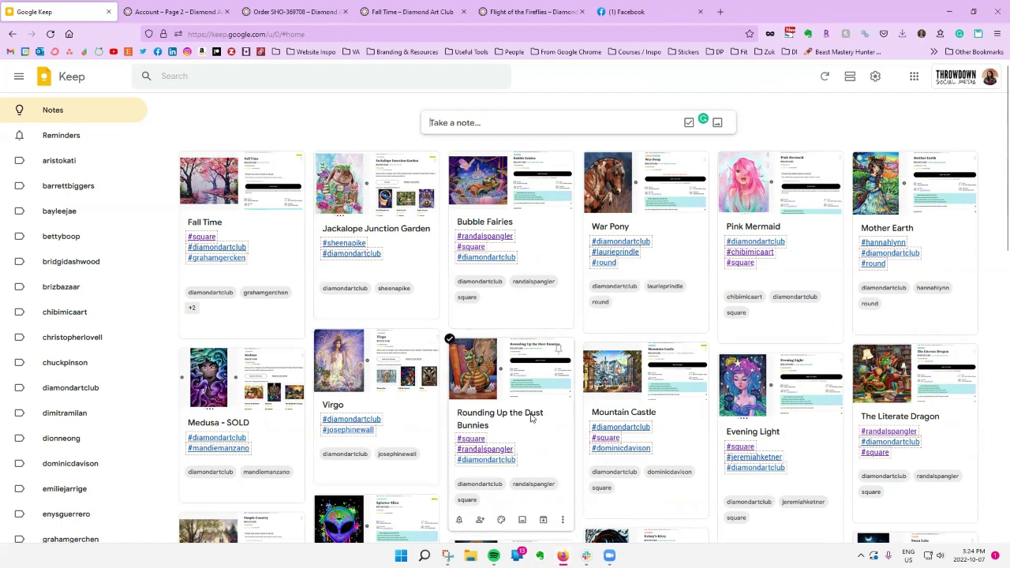
scroll(534, 331, "down", 6)
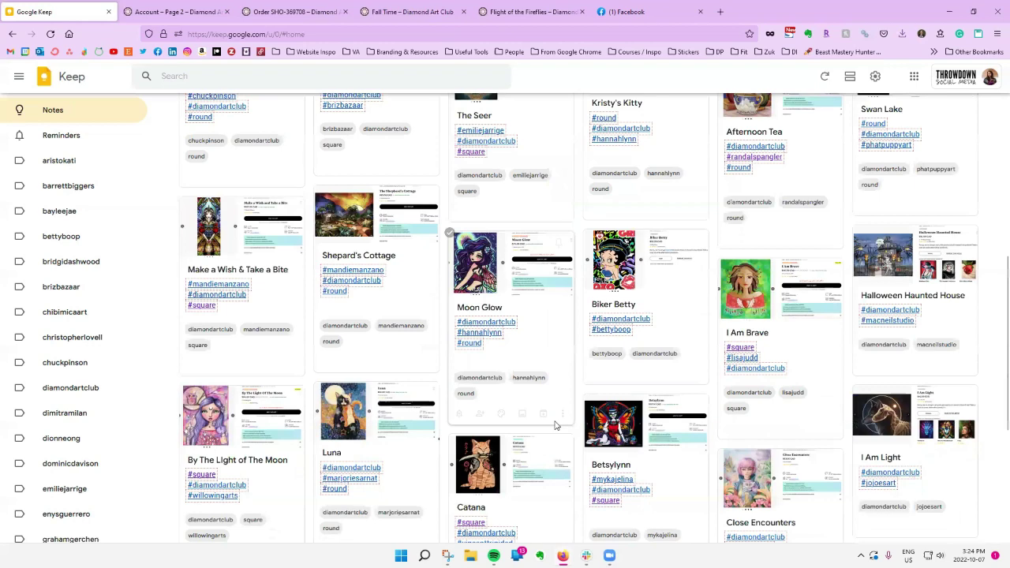
scroll(551, 416, "up", 6)
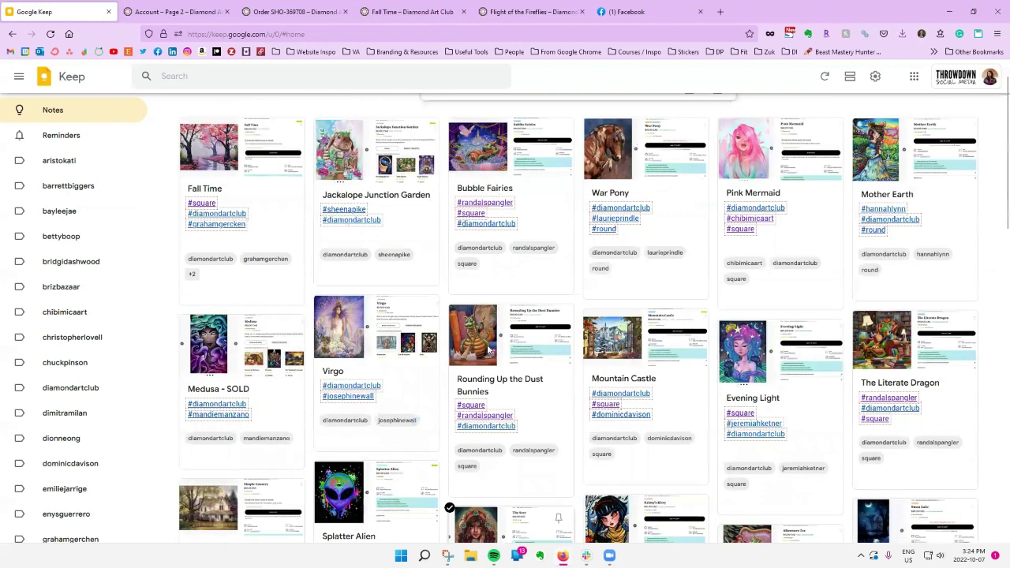
scroll(493, 349, "up", 1)
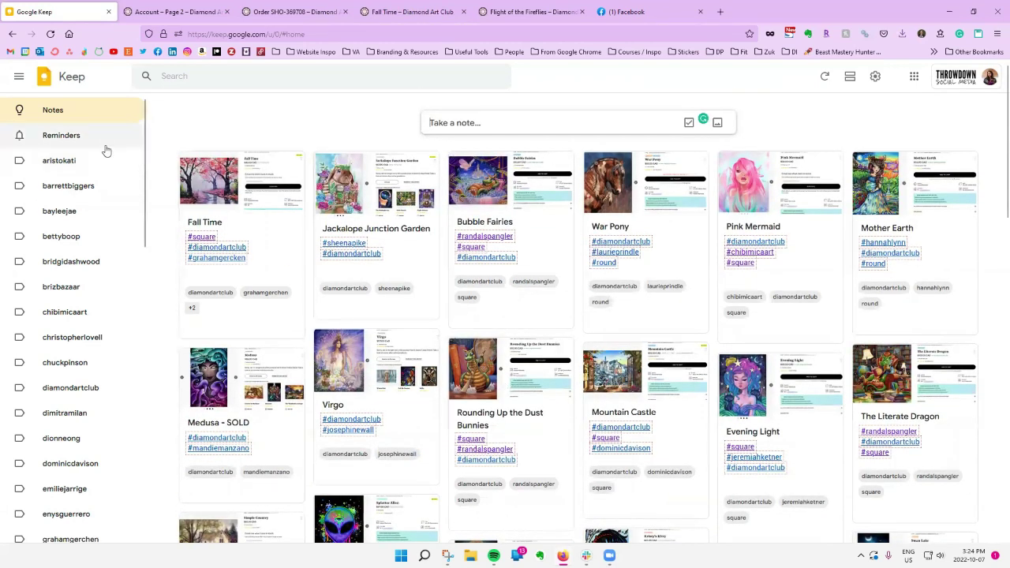
scroll(96, 314, "down", 5)
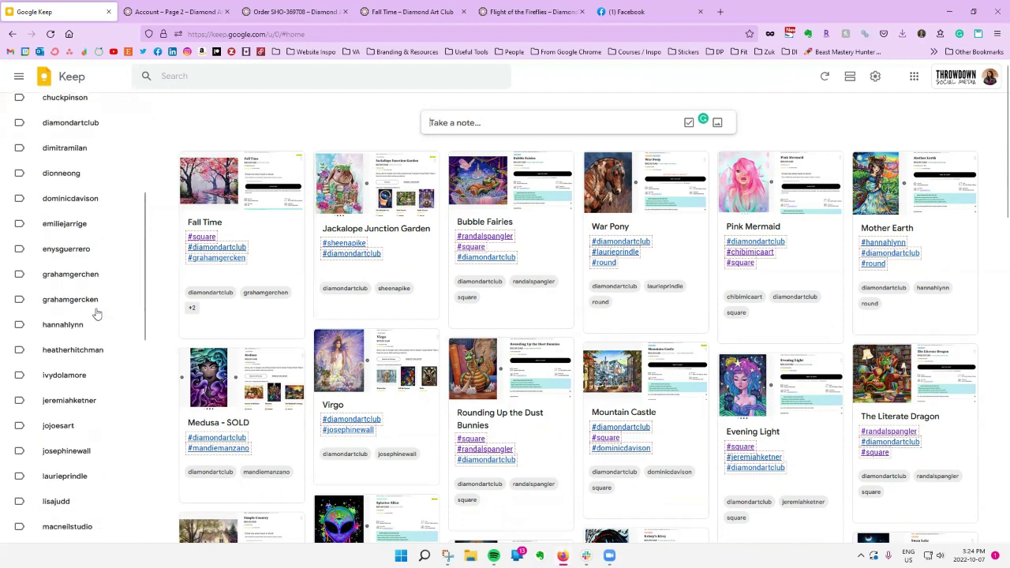
scroll(96, 313, "down", 4)
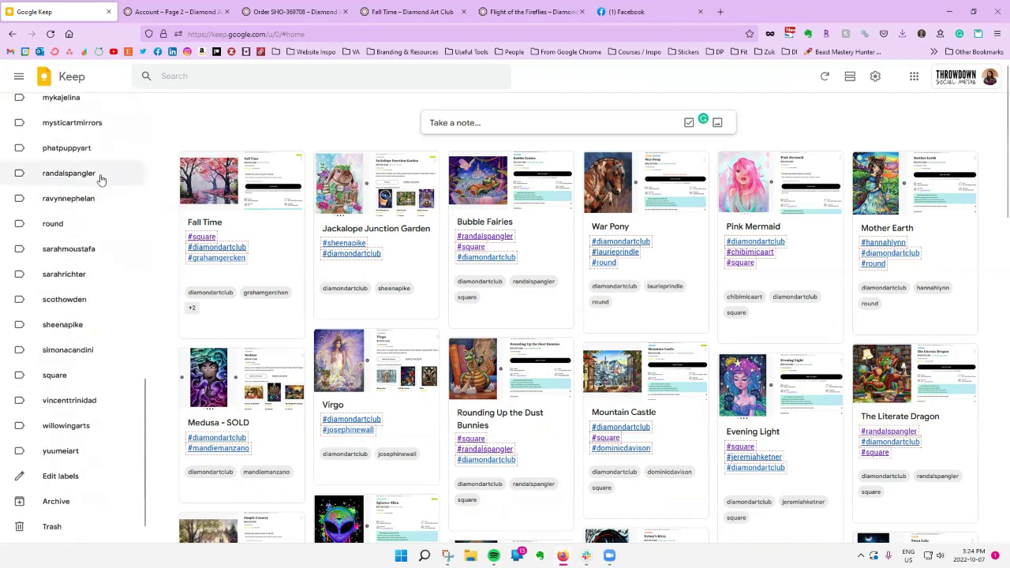
left_click(98, 175)
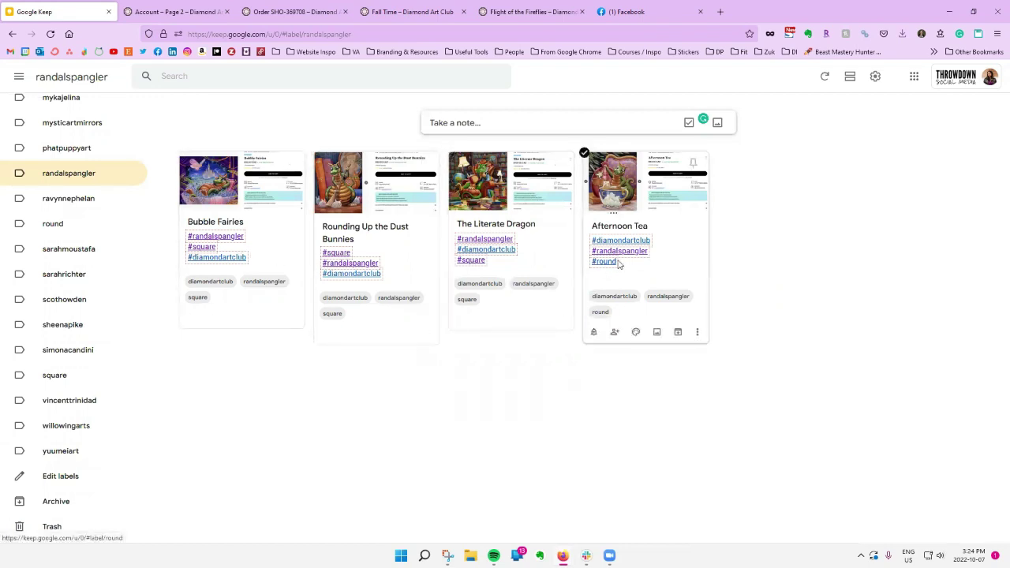
Show only the notes labelled square and look through the kits and the label list
left_click(66, 380)
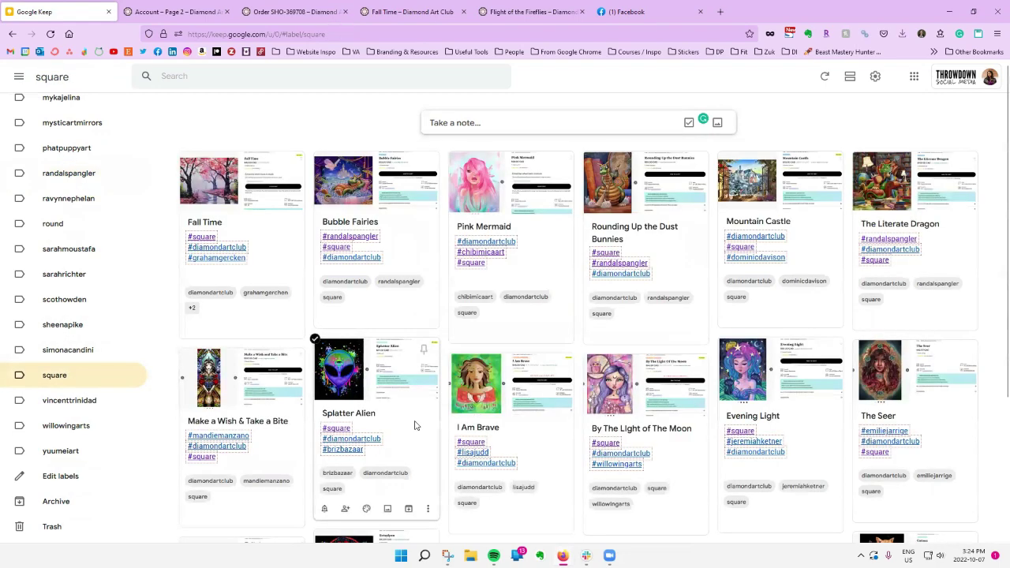
scroll(580, 469, "down", 1)
scroll(580, 469, "down", 5)
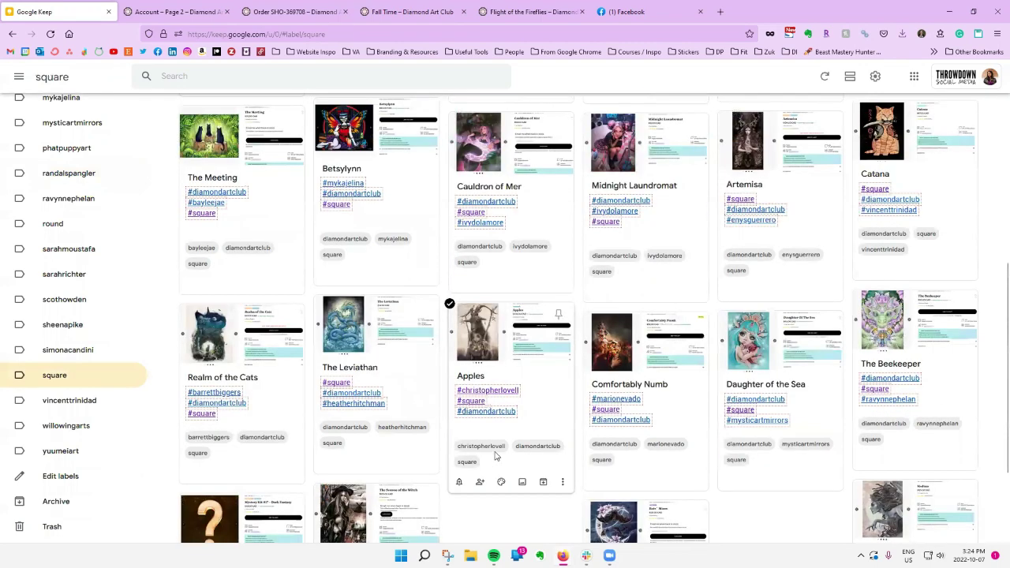
scroll(495, 456, "up", 6)
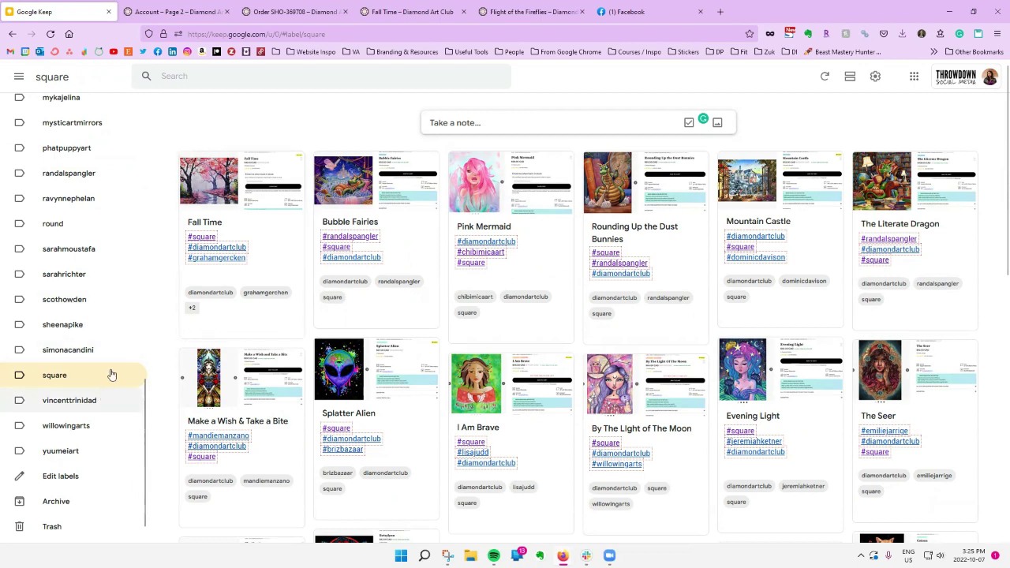
scroll(118, 485, "up", 10)
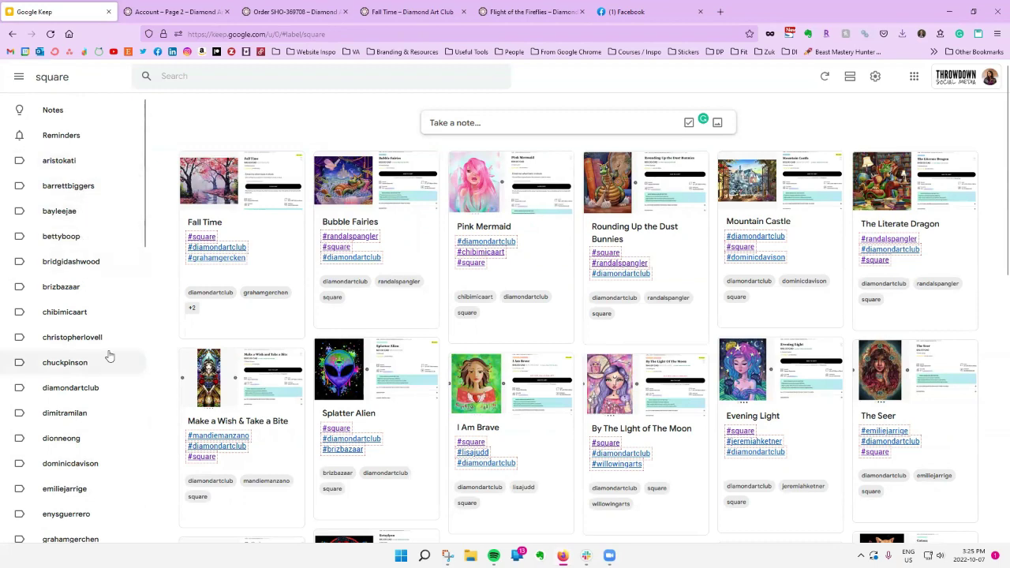
scroll(106, 354, "down", 10)
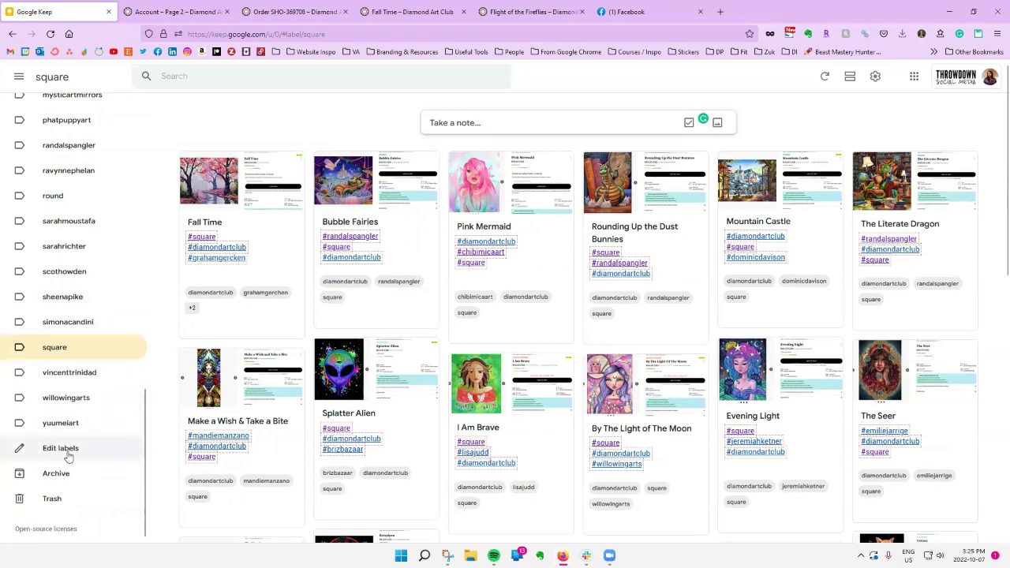
left_click(69, 450)
scroll(531, 337, "down", 8)
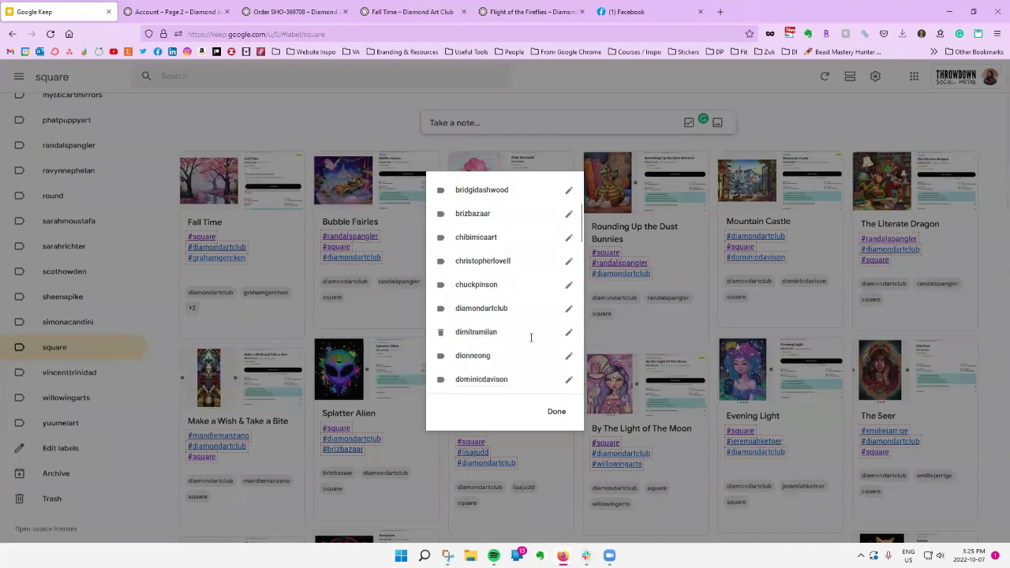
scroll(531, 337, "up", 5)
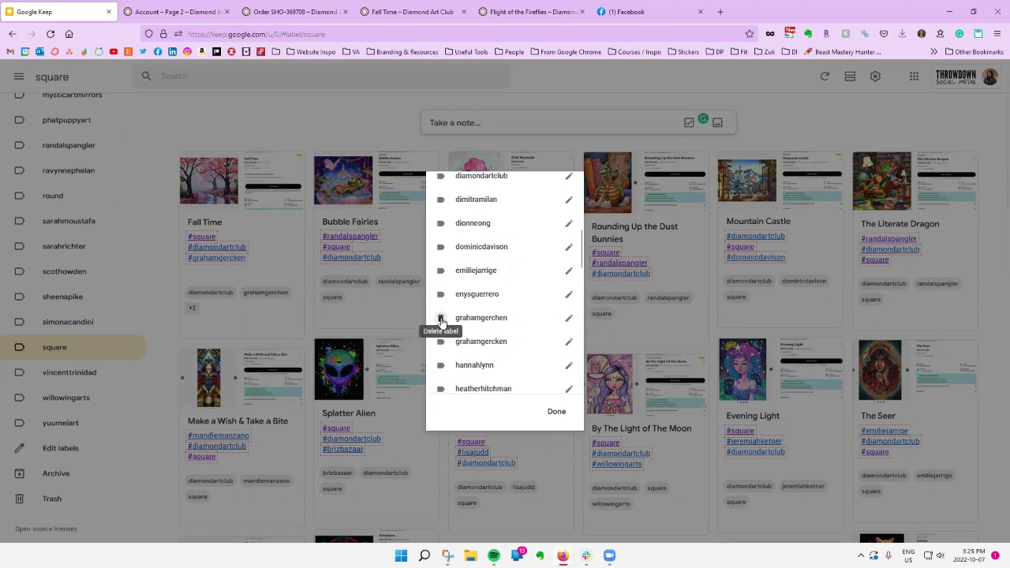
left_click(569, 319)
left_click(568, 320)
left_click(441, 318)
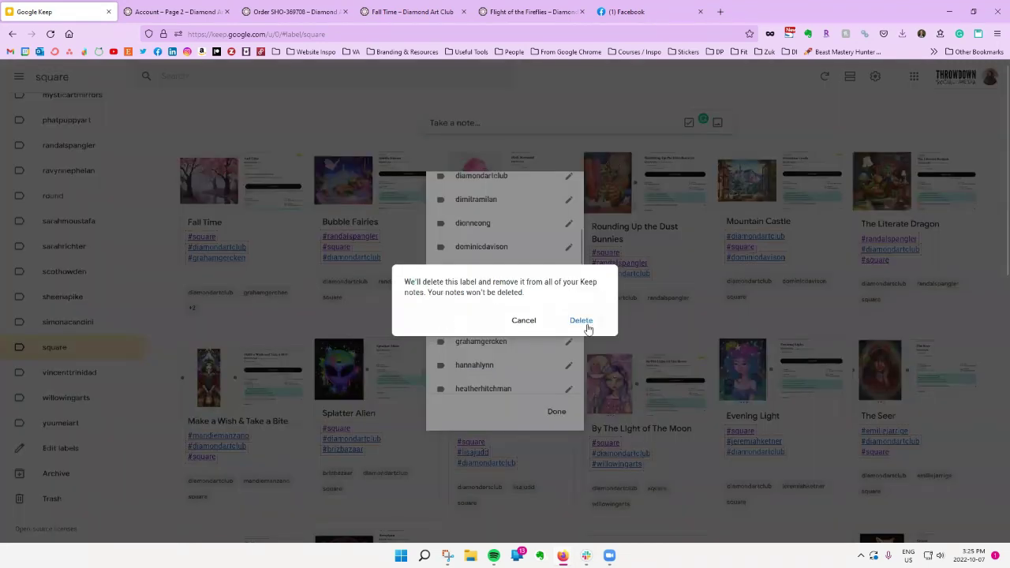
left_click(583, 322)
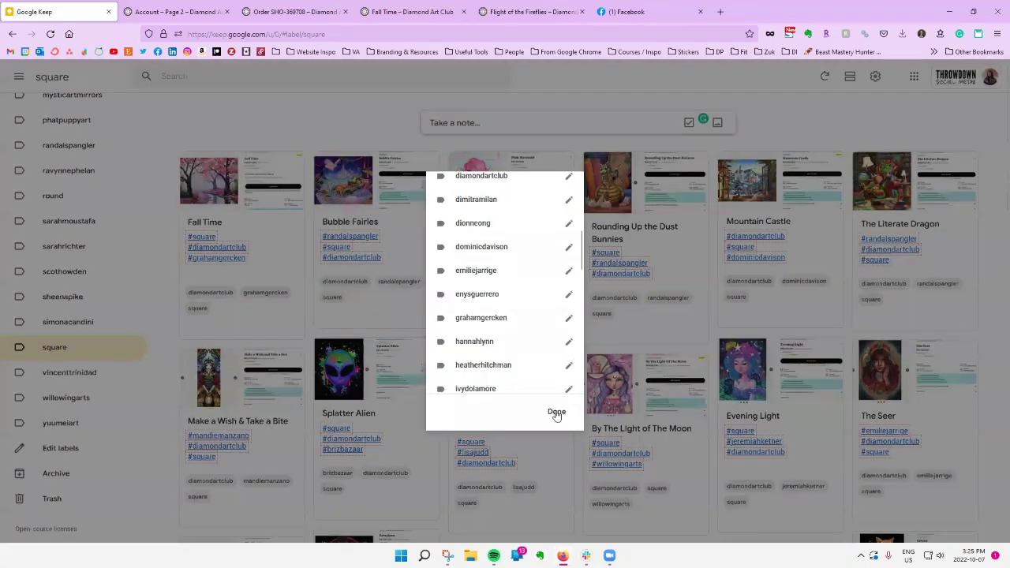
left_click(556, 411)
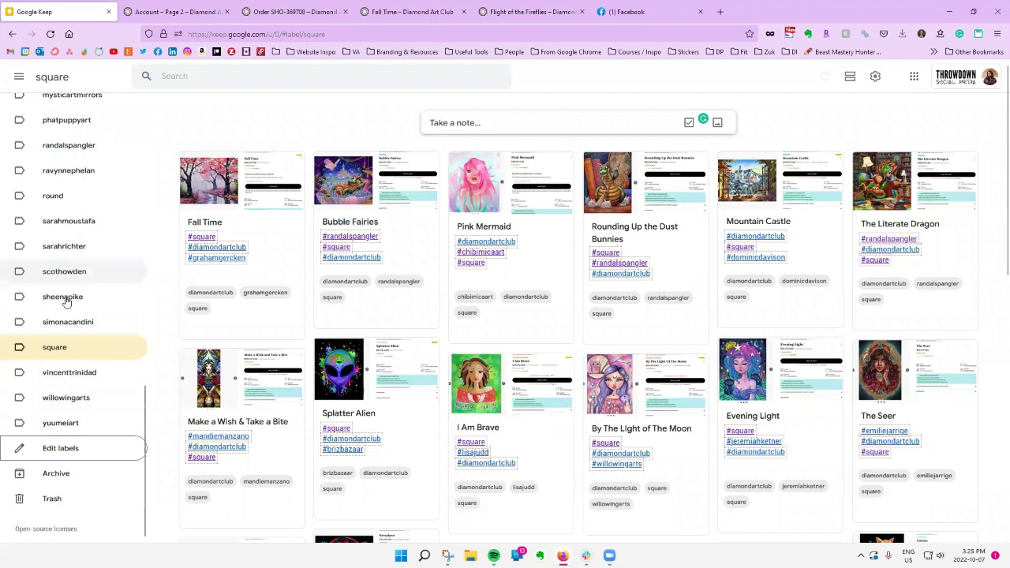
Return to the full collection of notes and look through all the saved kits
scroll(64, 300, "up", 10)
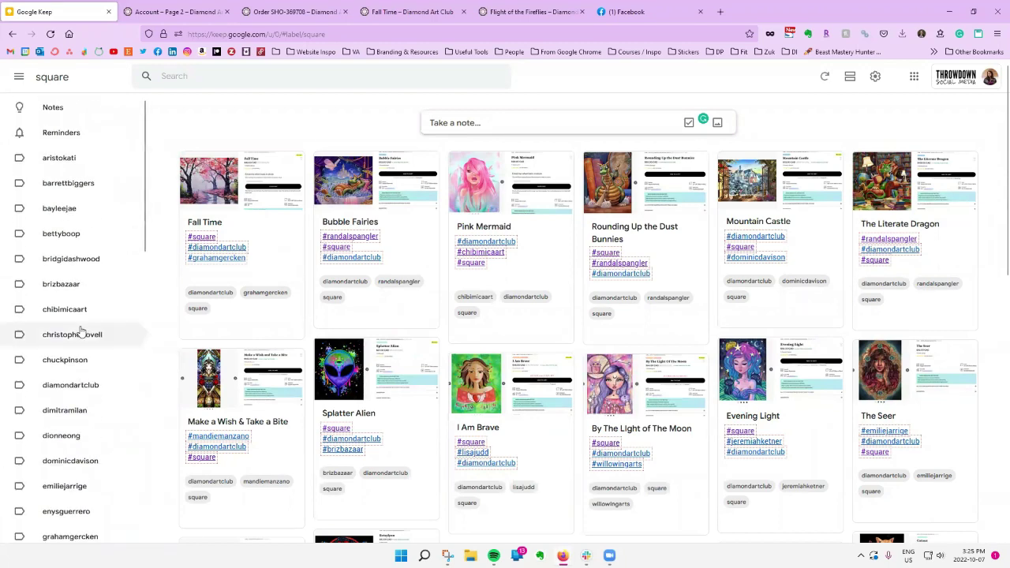
left_click(78, 118)
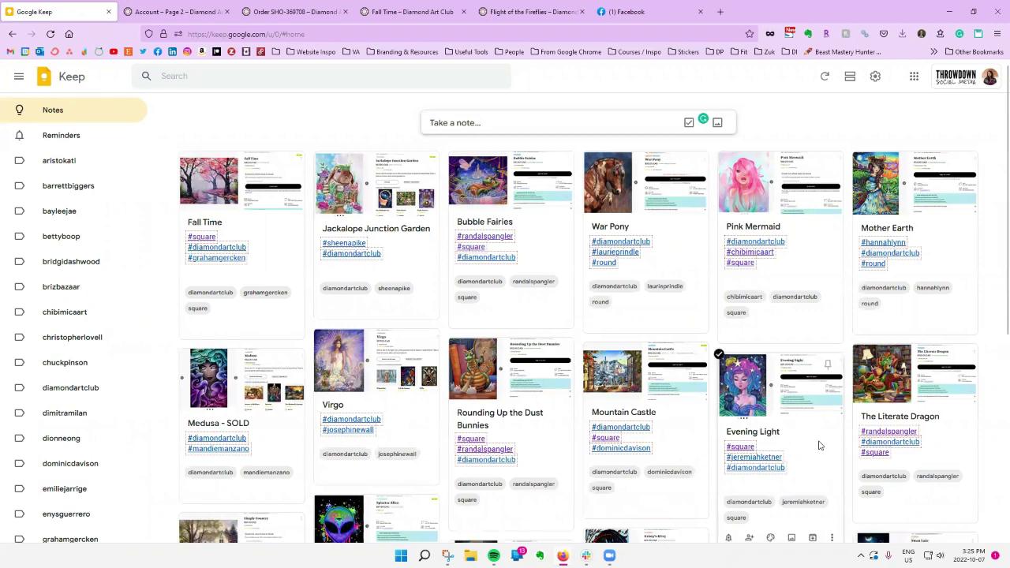
scroll(821, 444, "down", 1)
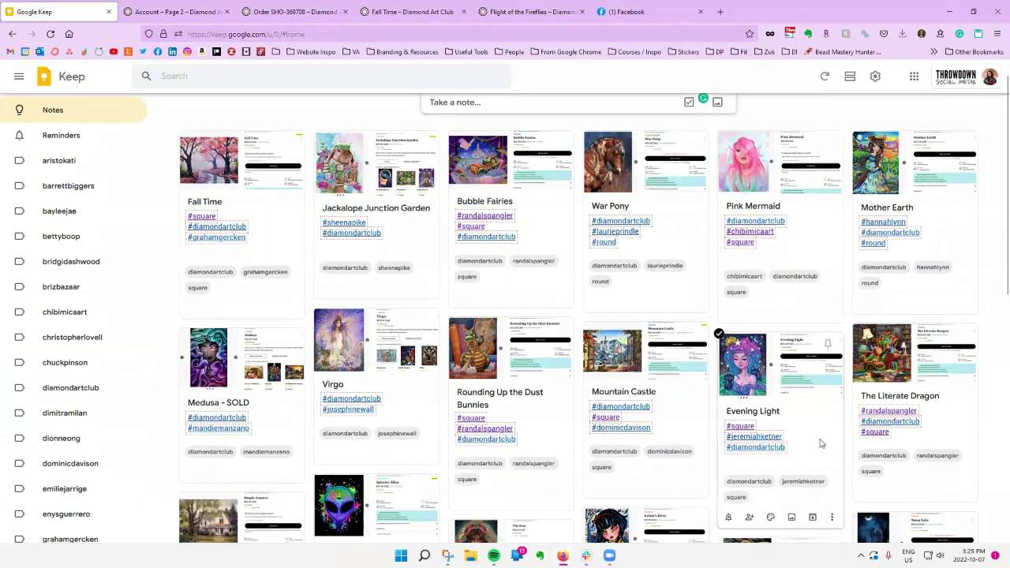
scroll(820, 444, "down", 5)
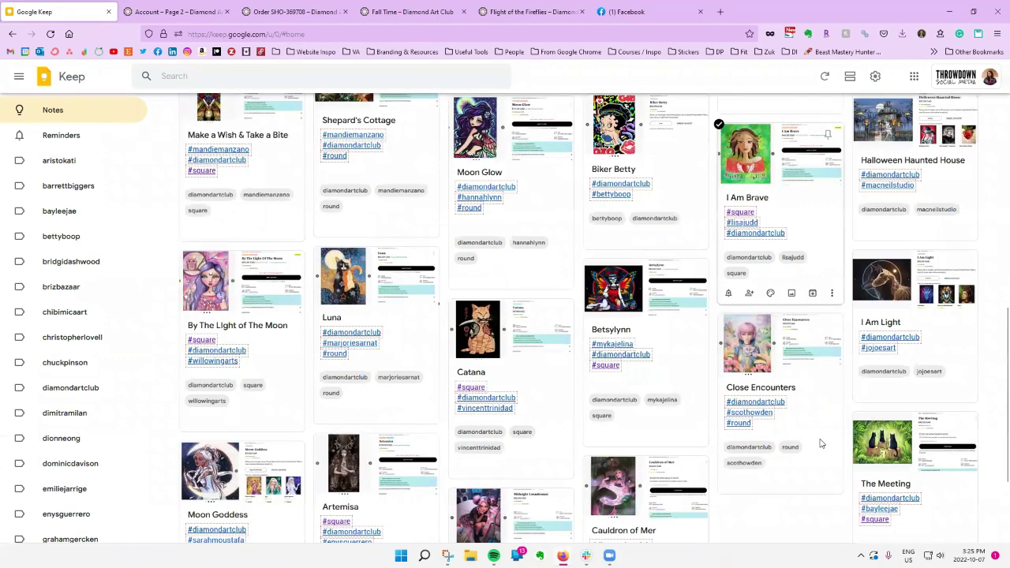
scroll(795, 421, "up", 6)
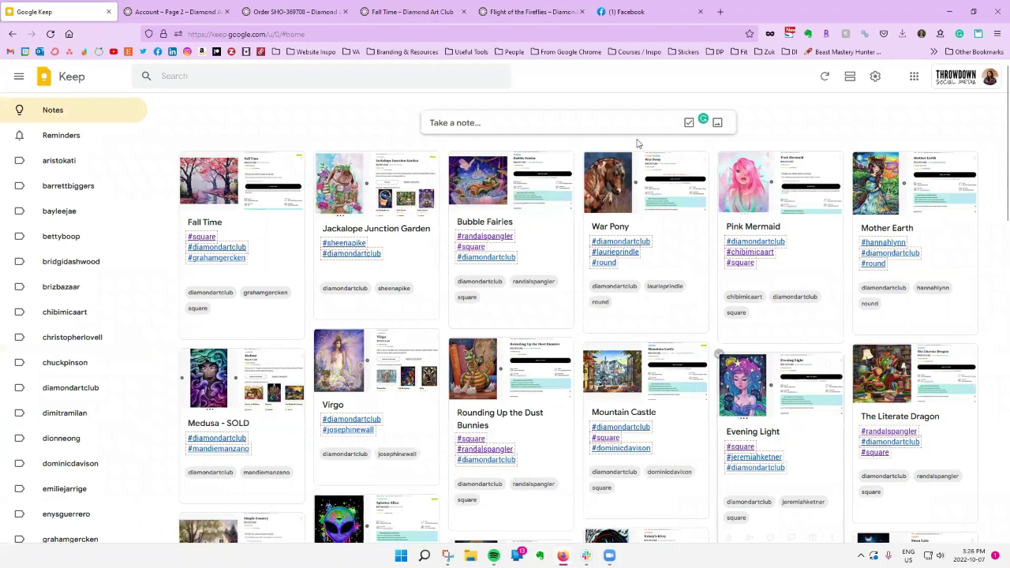
View the OneNote logbook example in the Facebook post and return to the collection of notes
left_click(645, 6)
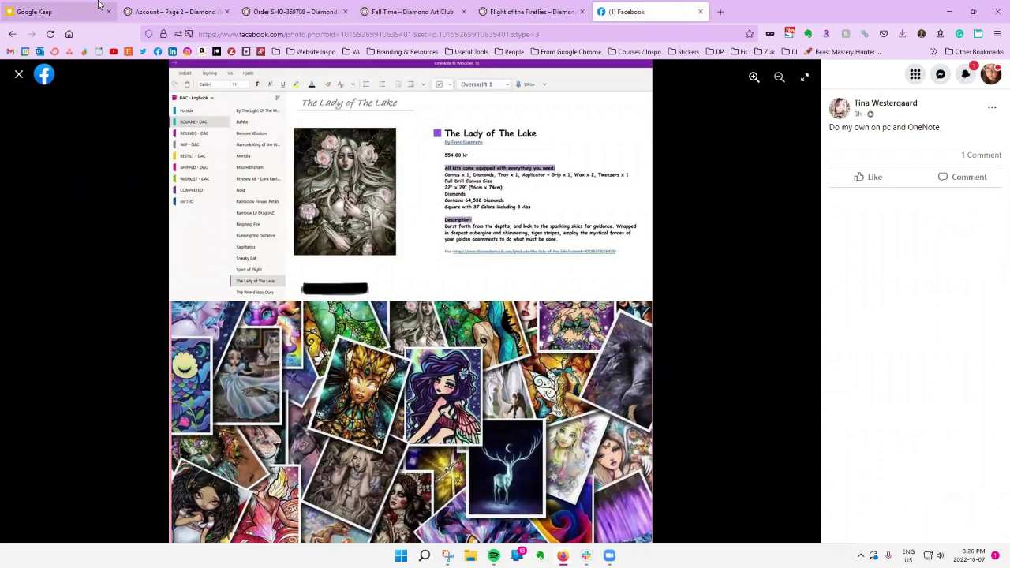
left_click(104, 16)
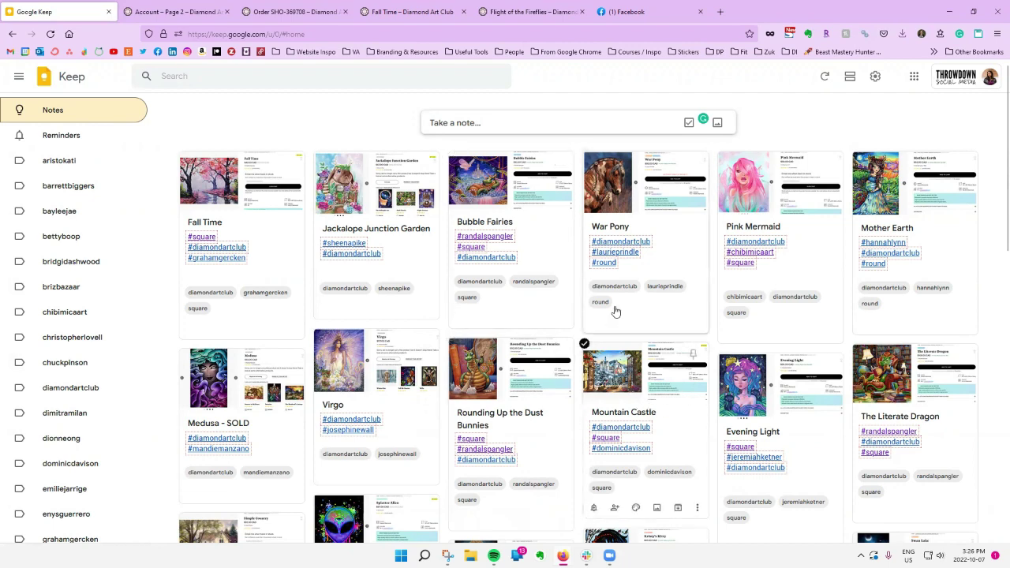
Review the War Pony note's title and hashtags, enlarge its product screenshot to read the kit details, and close the note
left_click(667, 266)
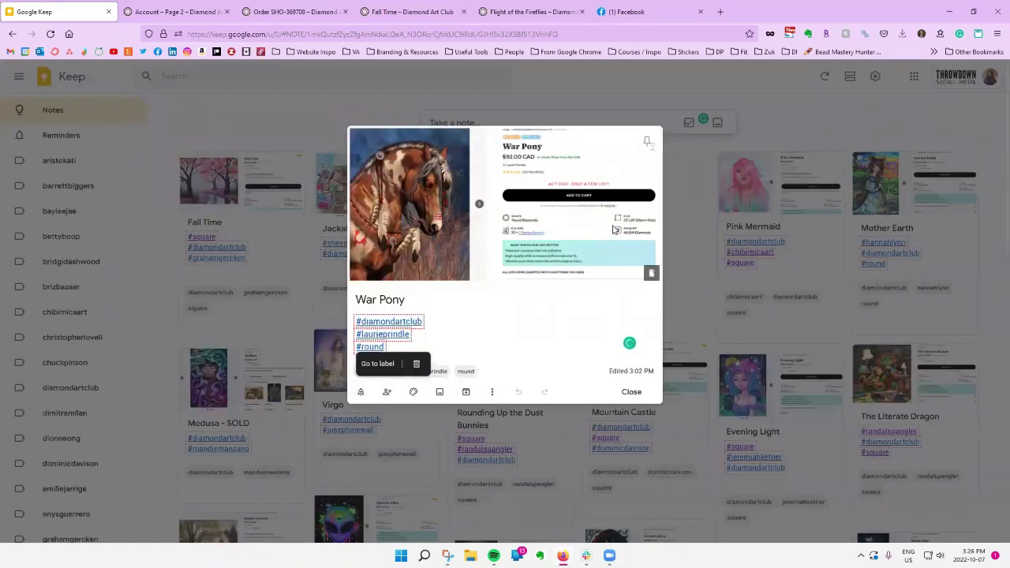
left_click(405, 307)
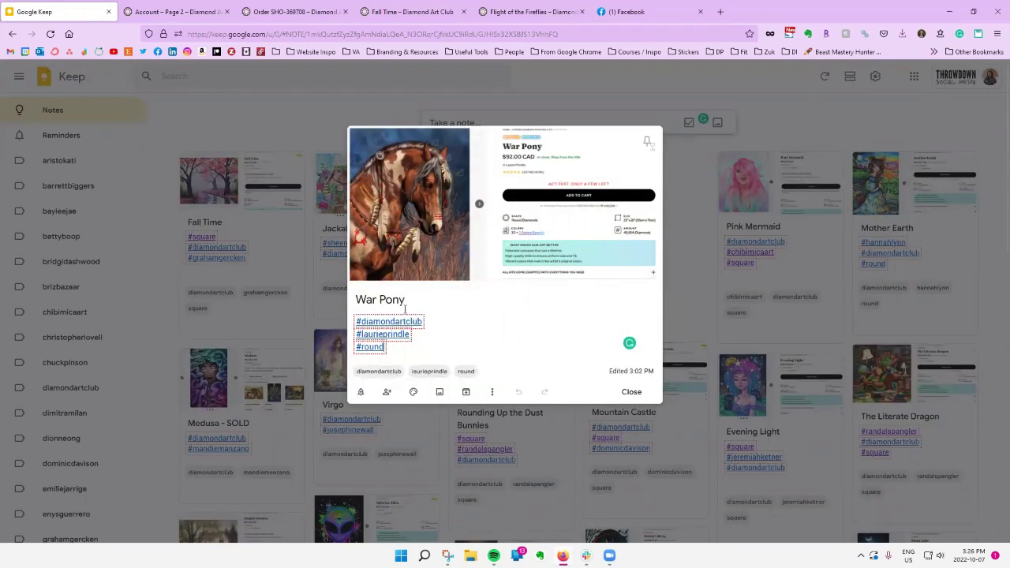
key("ctrl+a")
left_click(387, 322)
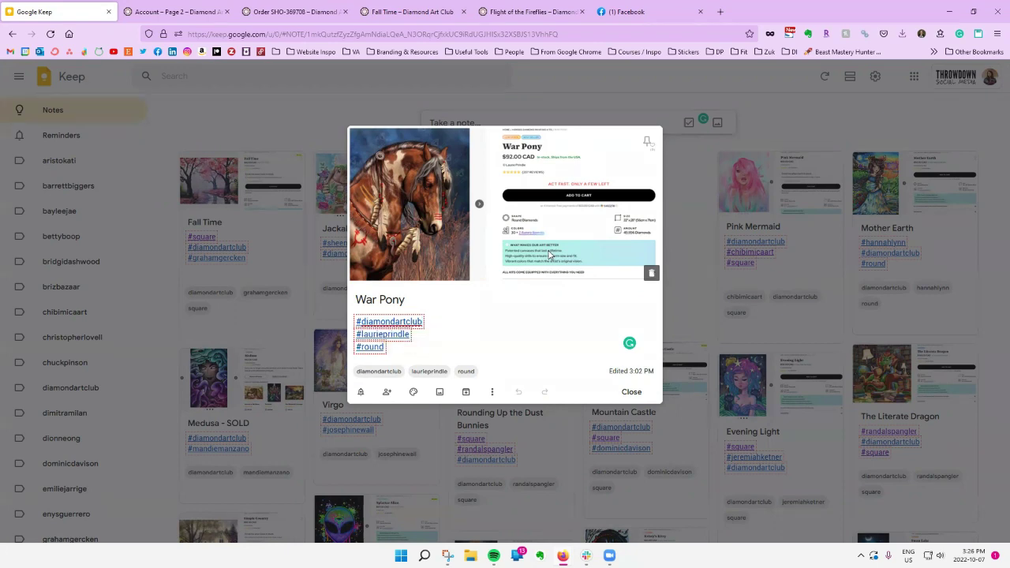
left_click(475, 197)
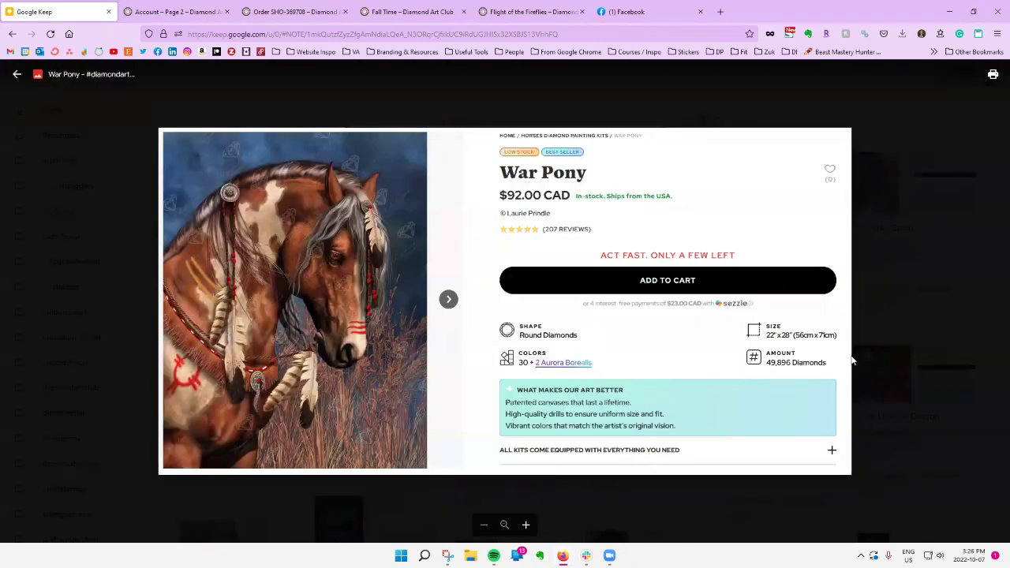
left_click(895, 344)
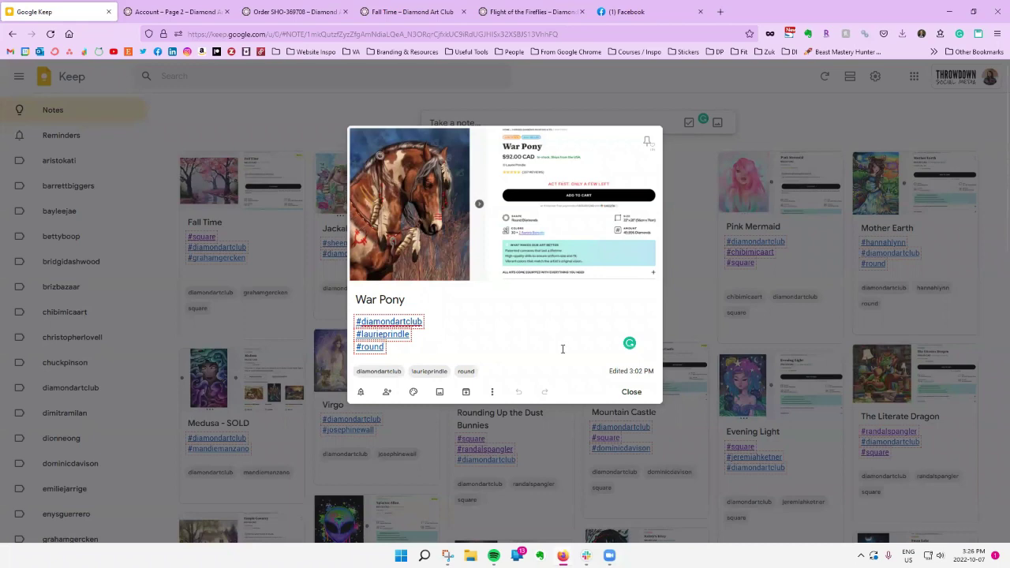
left_click(636, 389)
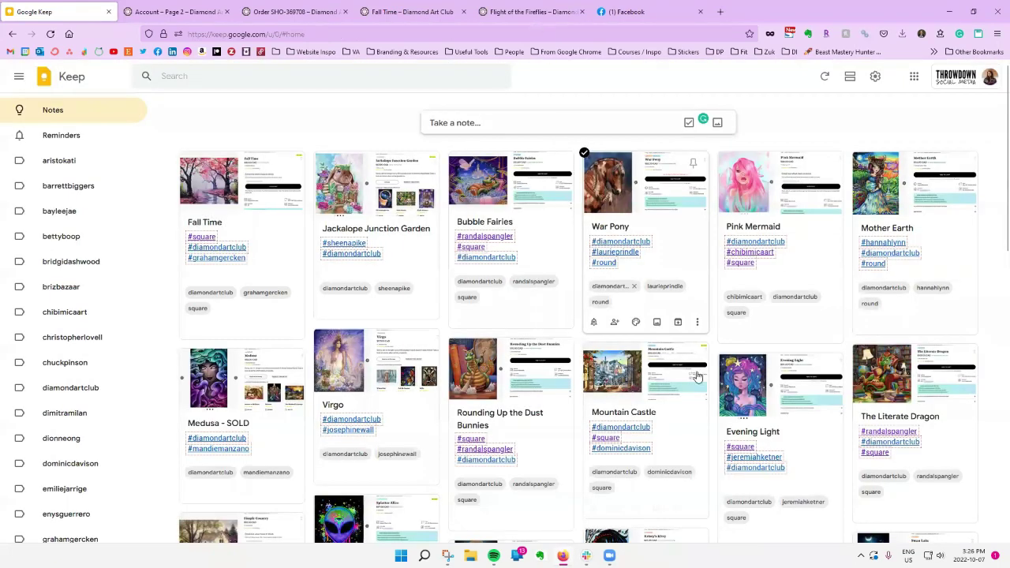
Expand the description on the Flight of the Fireflies product page and select the description text
key("ctrl+5")
scroll(660, 349, "down", 4)
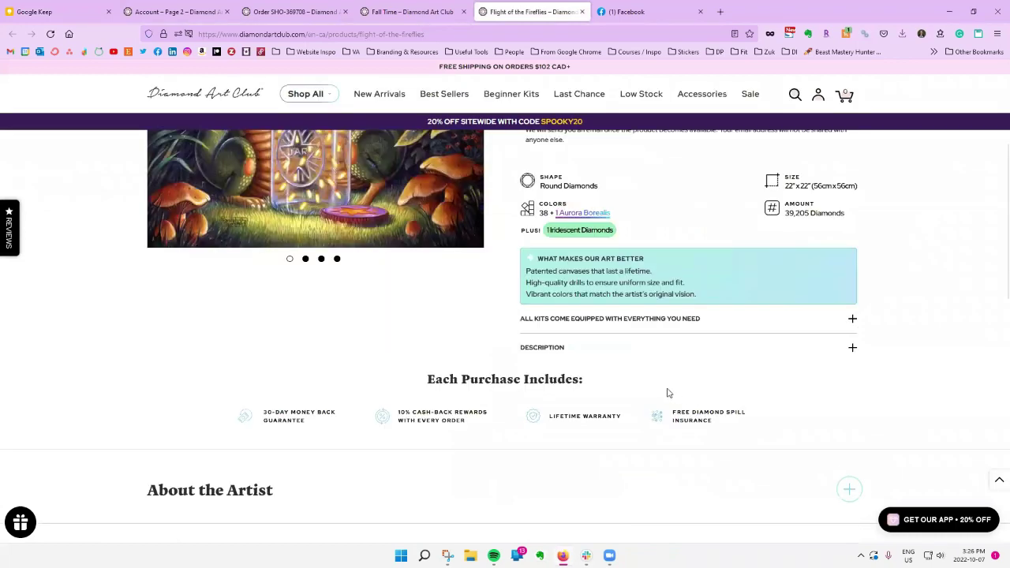
left_click(552, 347)
left_click_drag(589, 393, 520, 368)
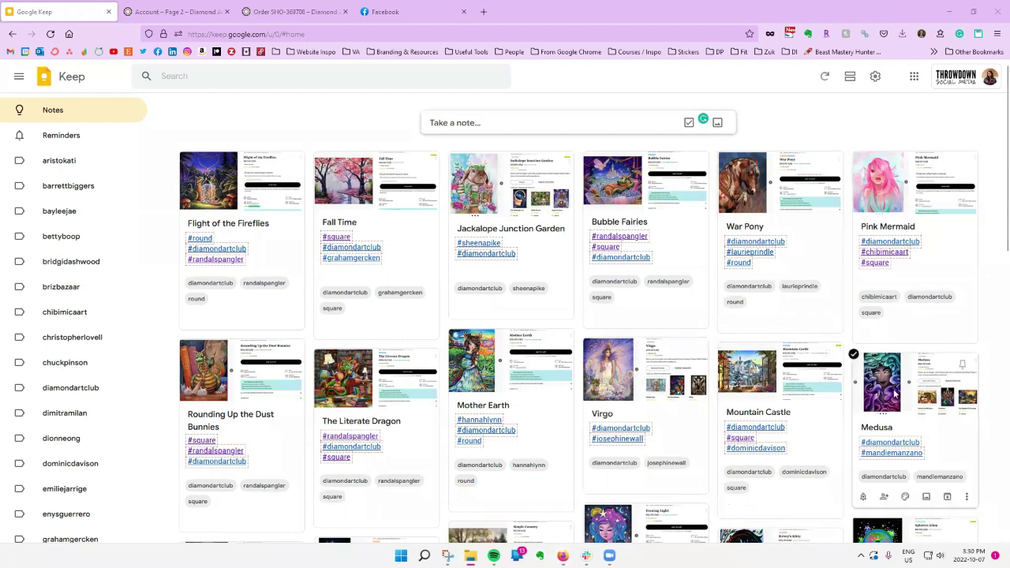
Add the hashtag label #sold on a new line in the Medusa note and close the note
left_click(946, 426)
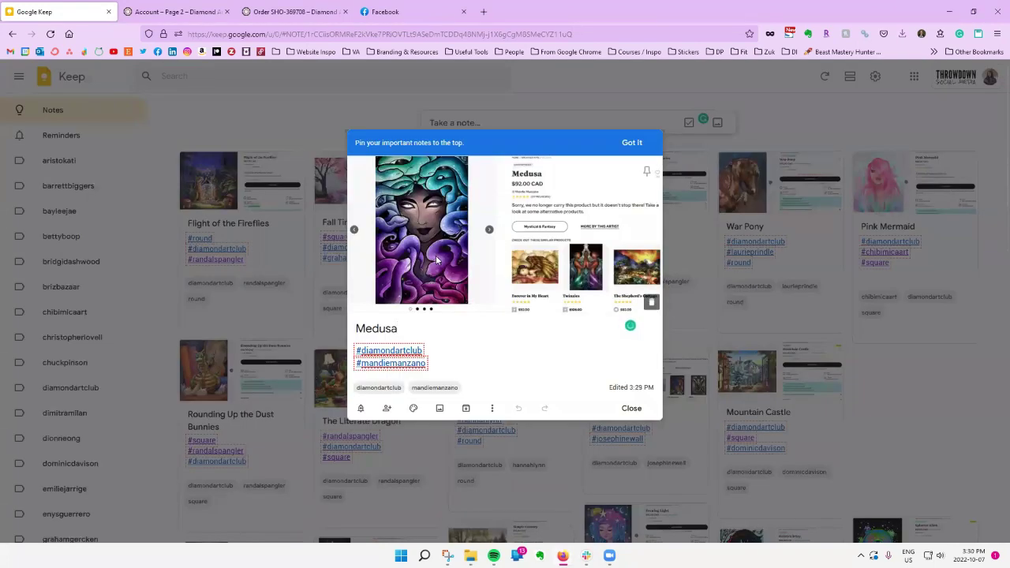
left_click(493, 386)
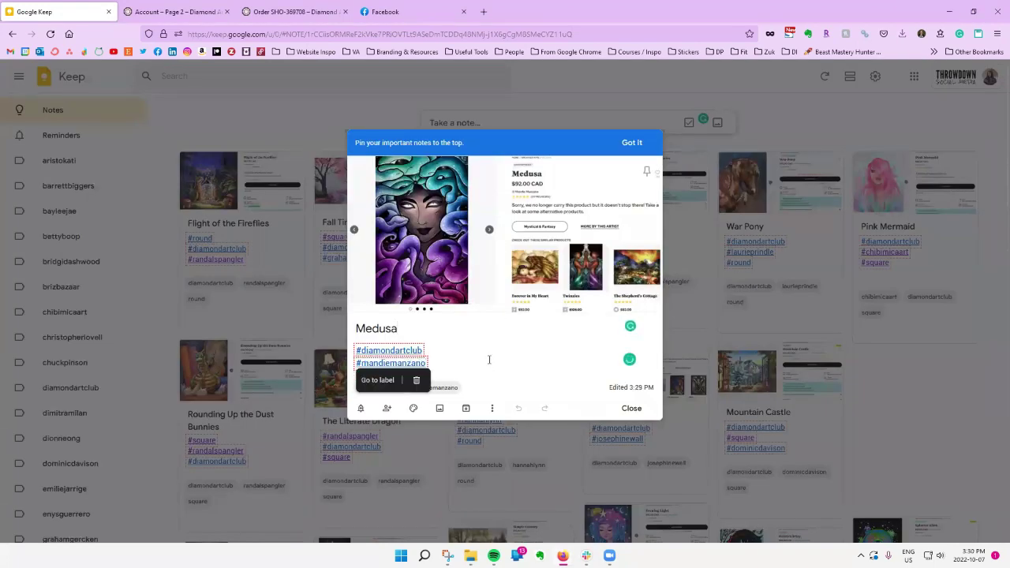
key("Return")
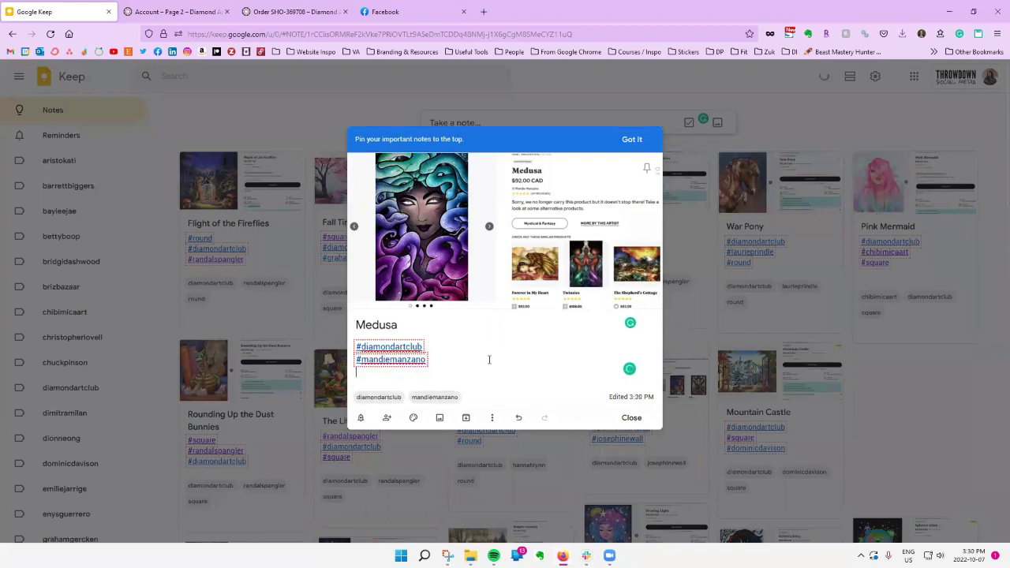
type("#sold")
key("Return")
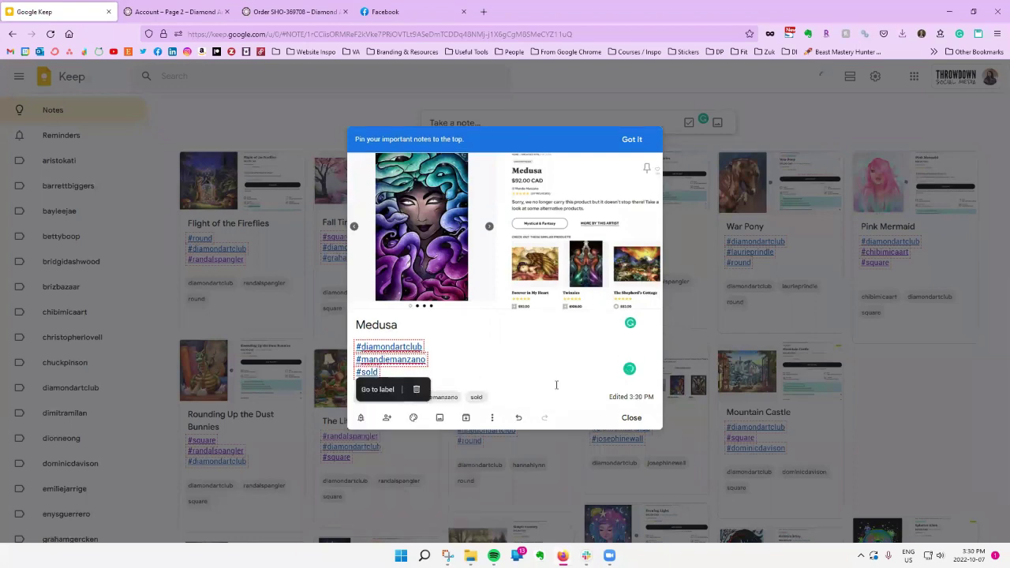
left_click(631, 418)
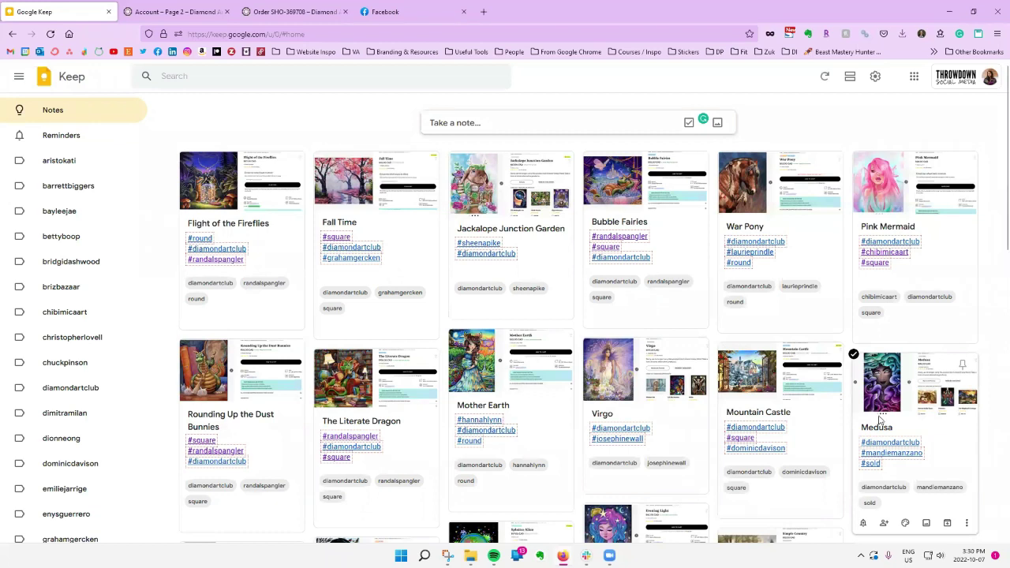
Add the hashtag label #completed to the Pink Mermaid note and show only the notes with that label
left_click(934, 251)
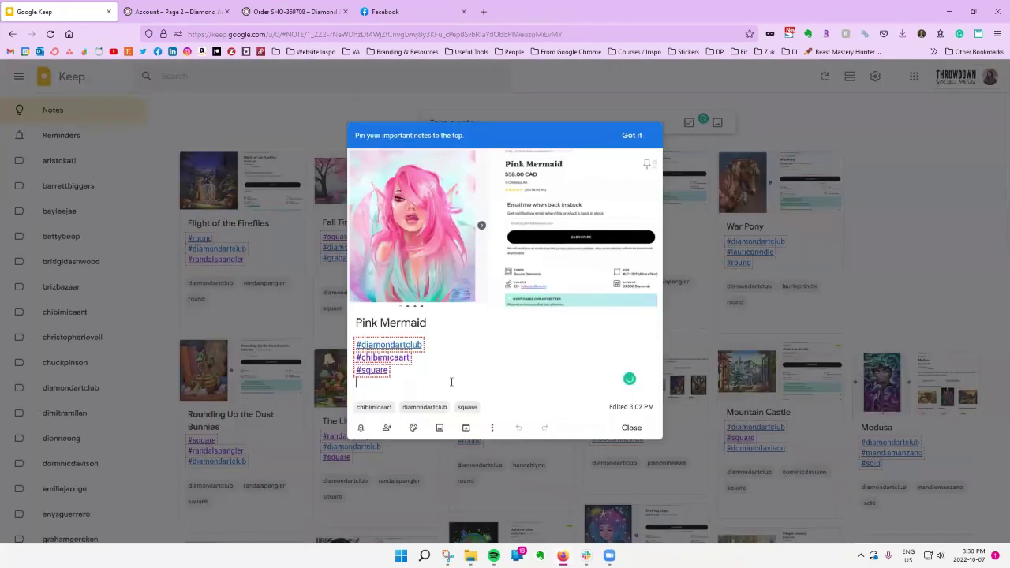
left_click(452, 382)
type("#completed")
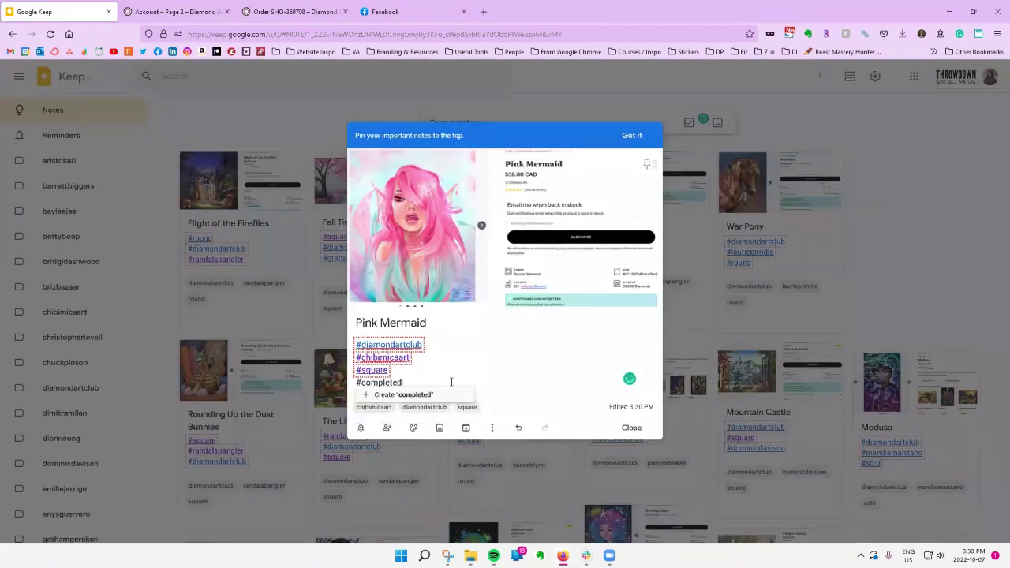
key("Return")
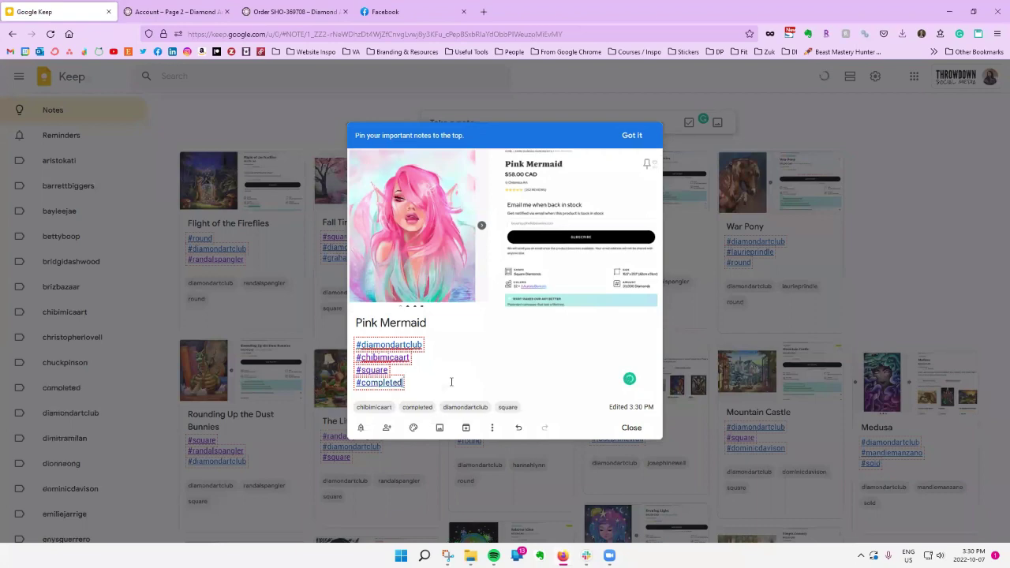
left_click(641, 439)
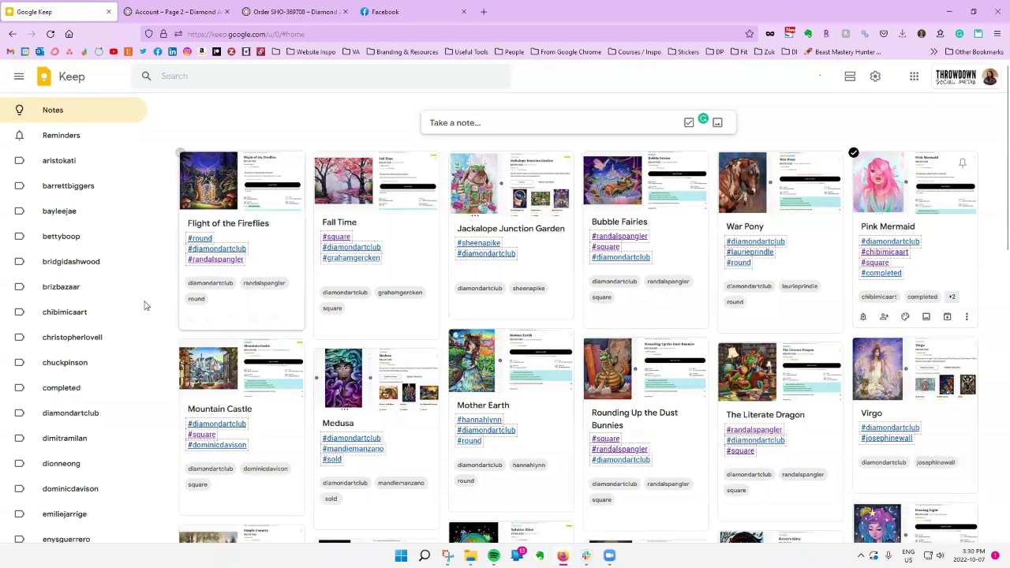
left_click(110, 387)
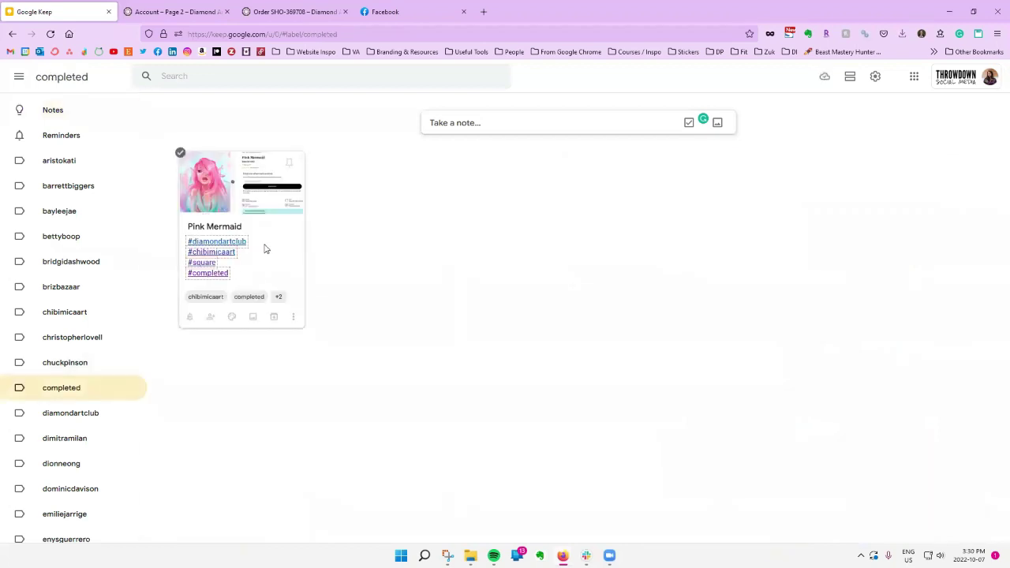